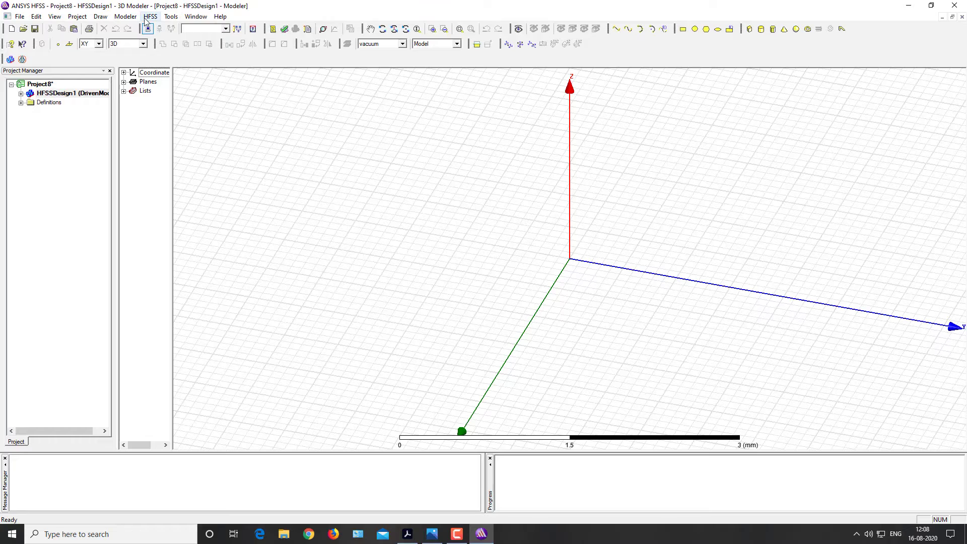
Step: Set the design's solution type to driven Modal with Network Analysis
{"action": "left_click", "coordinate": [147, 18]}
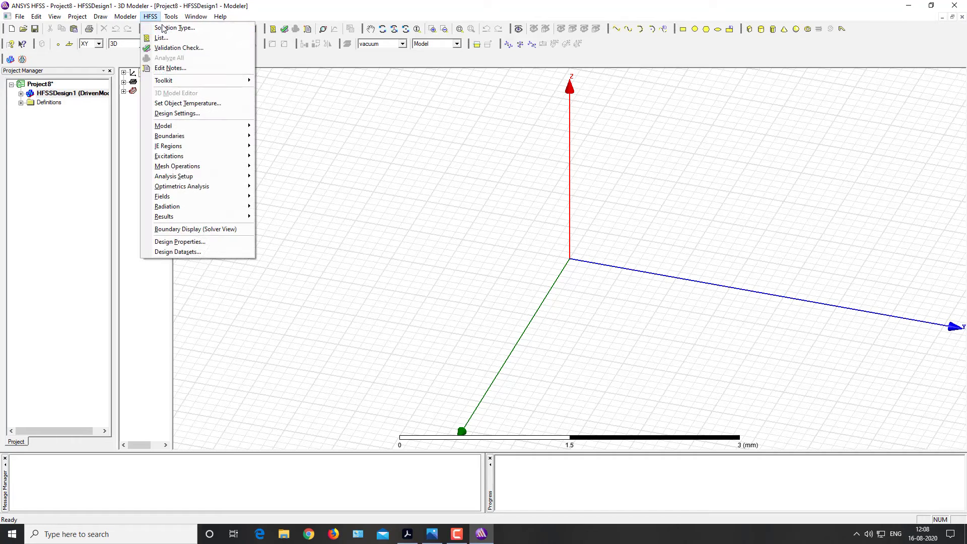
{"action": "left_click", "coordinate": [165, 28]}
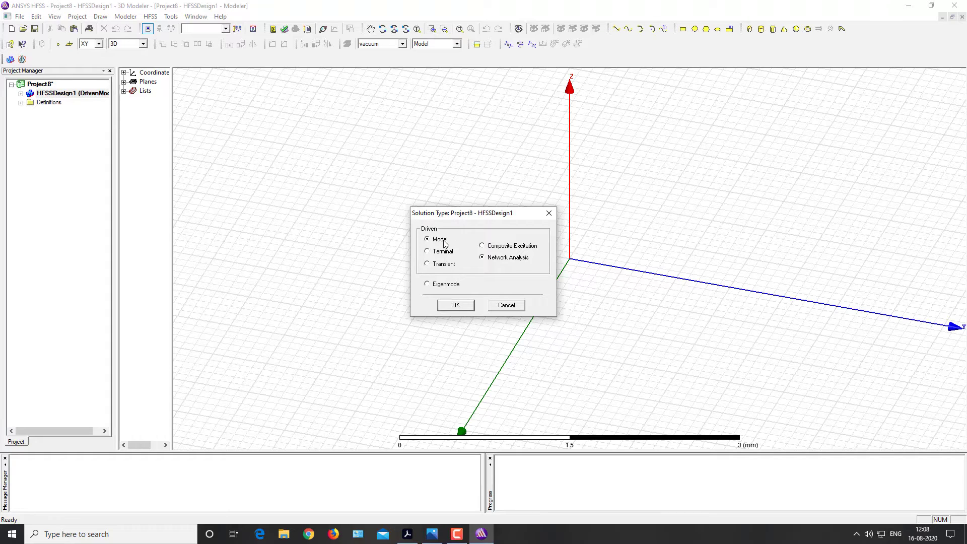
{"action": "left_click", "coordinate": [456, 305]}
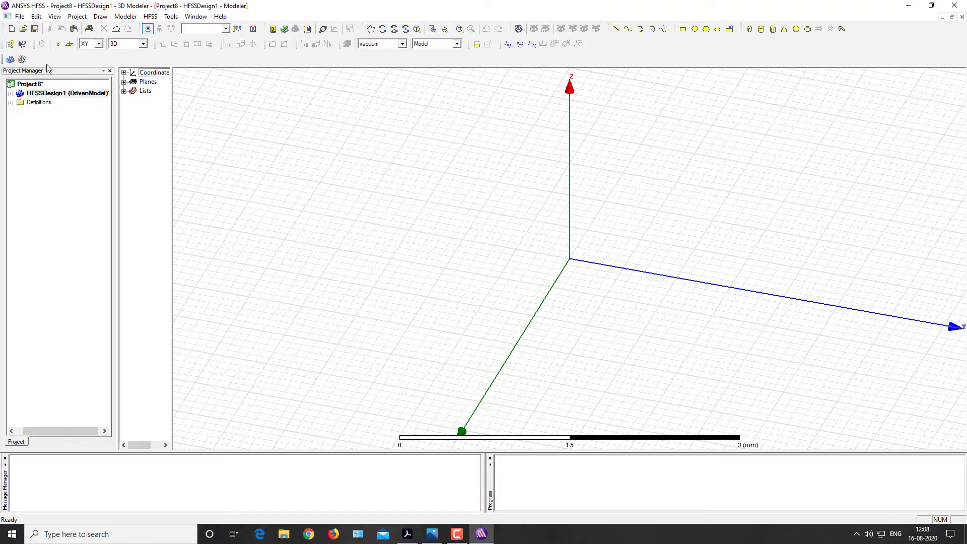
Step: Set the model units to mm without rescaling
{"action": "left_click", "coordinate": [135, 16]}
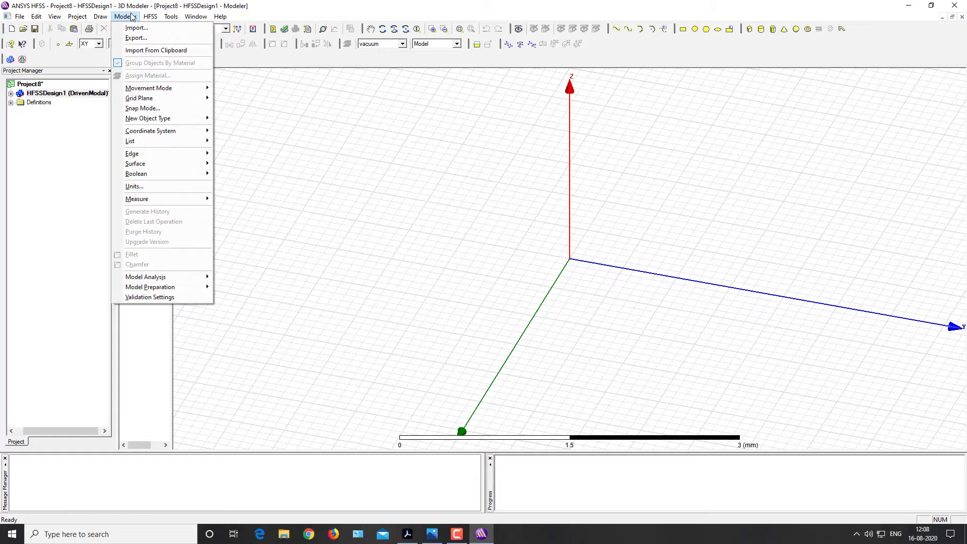
{"action": "left_click", "coordinate": [168, 187]}
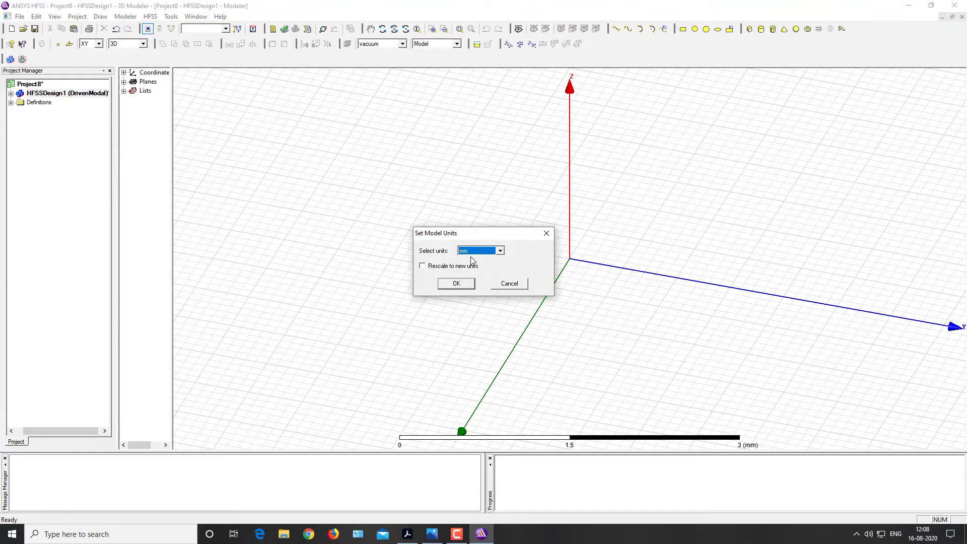
{"action": "left_click", "coordinate": [456, 283]}
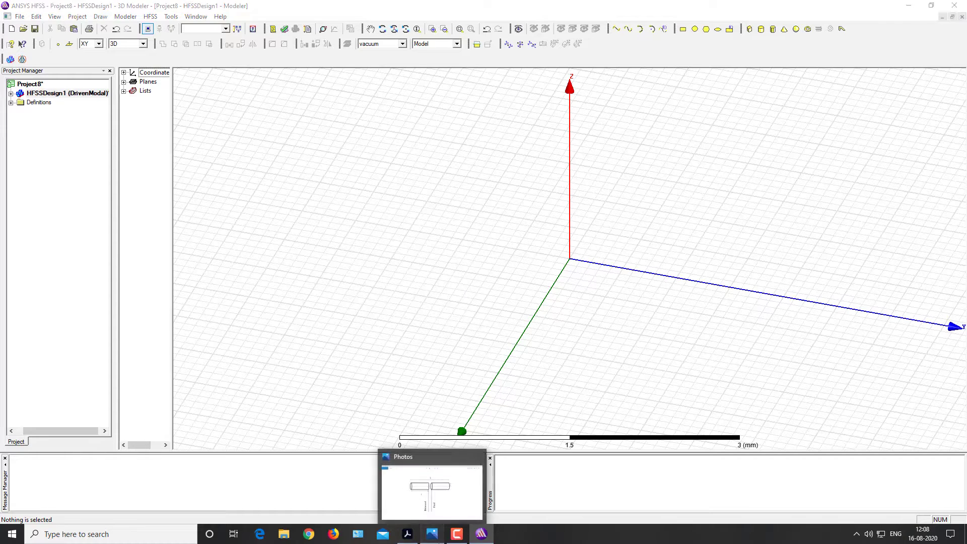
Step: Switch to Photos to examine the dipole dimensions in dipole.png, and return to HFSS
{"action": "left_click", "coordinate": [432, 534]}
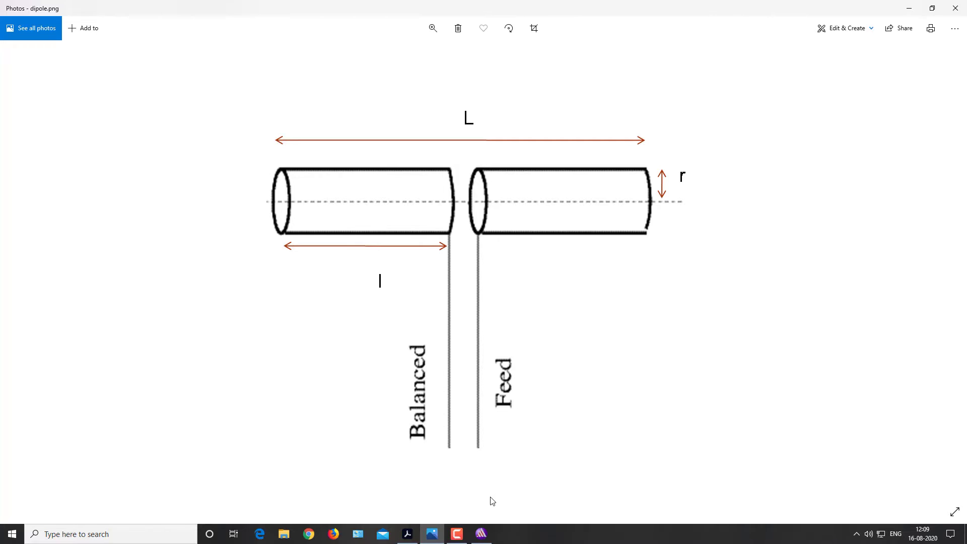
{"action": "left_click", "coordinate": [483, 535]}
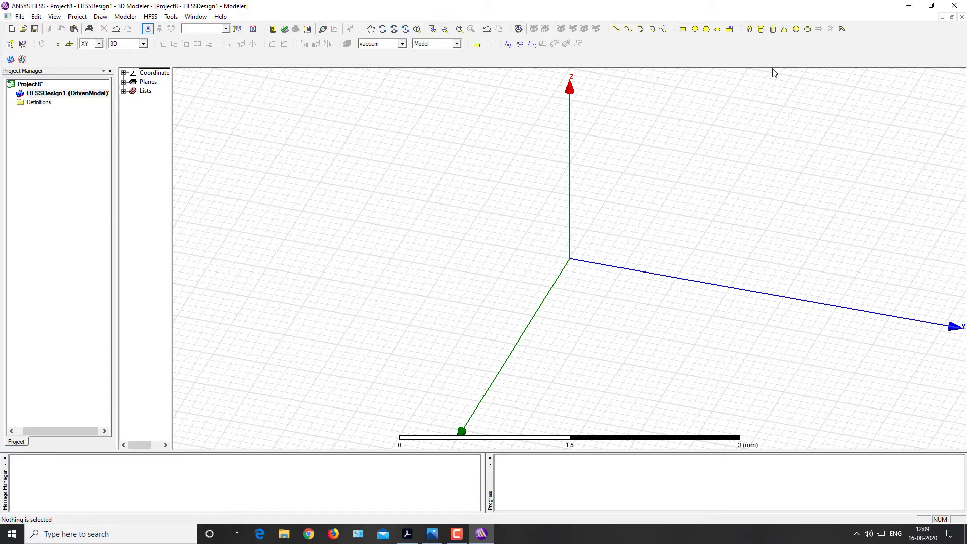
Step: Draw a trial cylinder at the origin along Z, about 0.5 mm in radius and 1.3 mm high, and delete it
{"action": "left_click", "coordinate": [761, 29]}
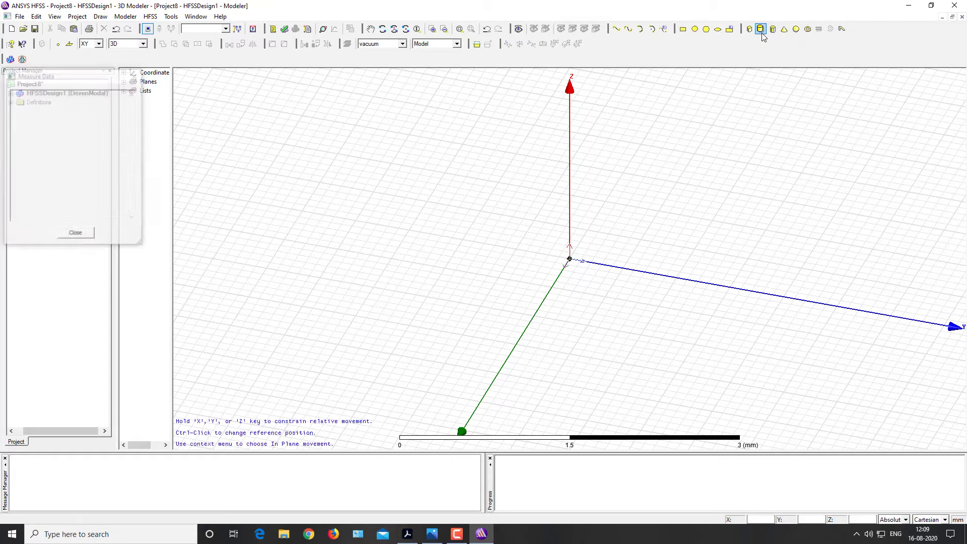
{"action": "left_click", "coordinate": [573, 260]}
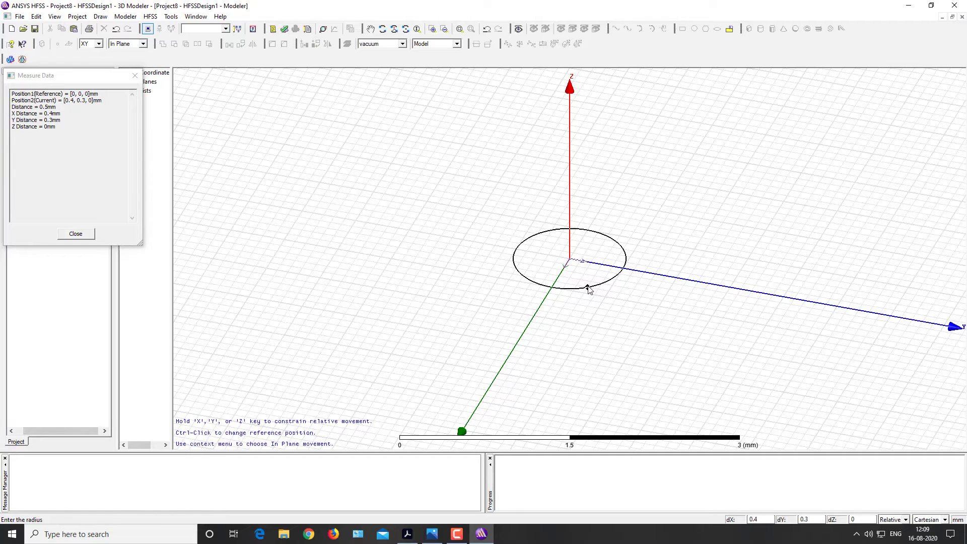
{"action": "left_click", "coordinate": [588, 288]}
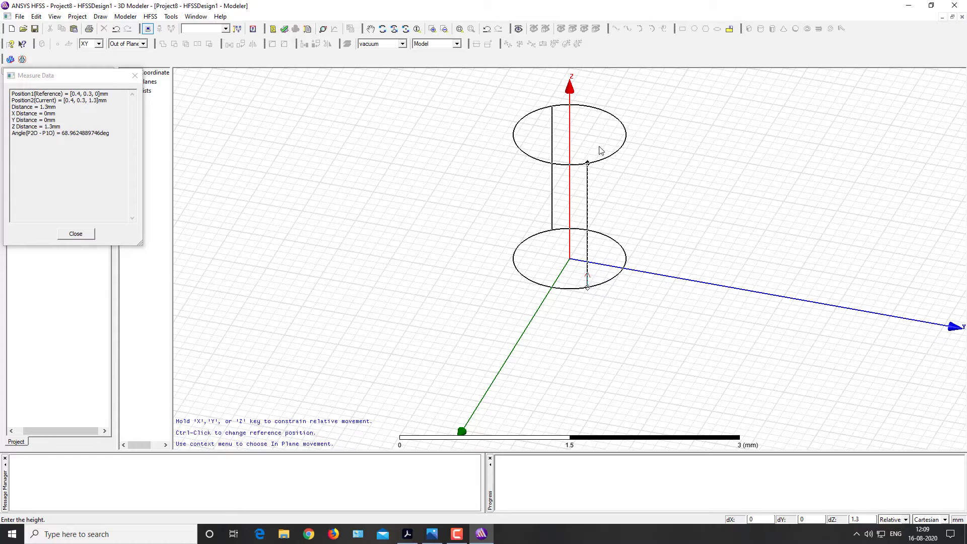
{"action": "left_click", "coordinate": [599, 146]}
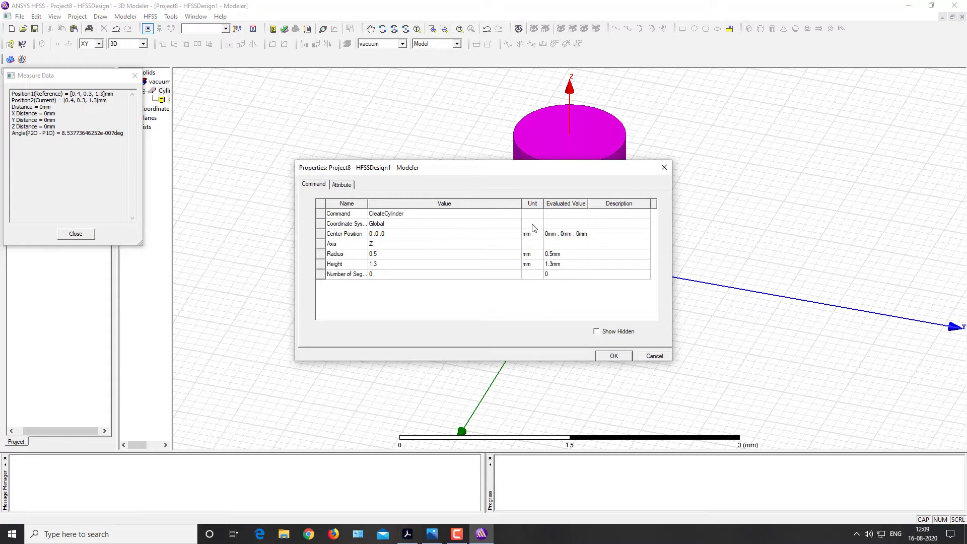
{"action": "left_click", "coordinate": [660, 357]}
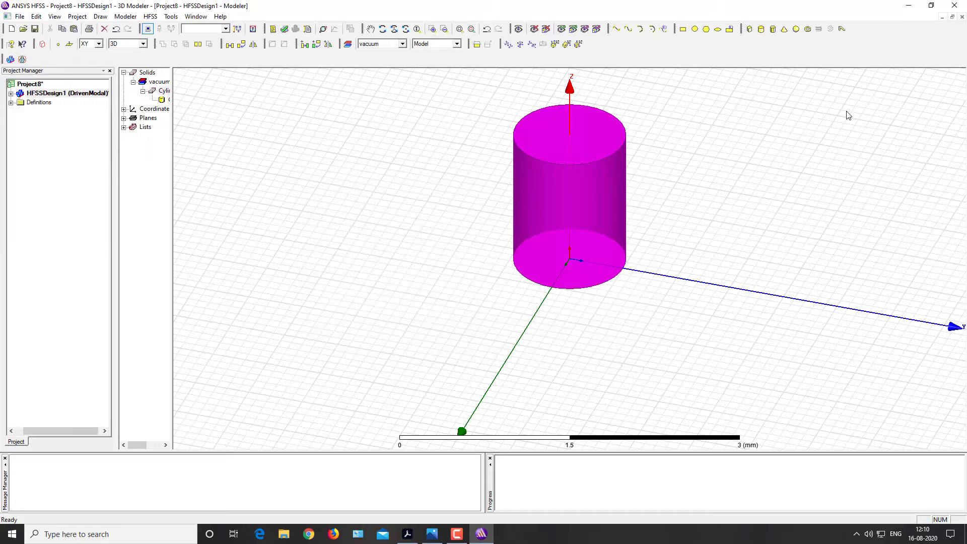
{"action": "key", "text": "Delete"}
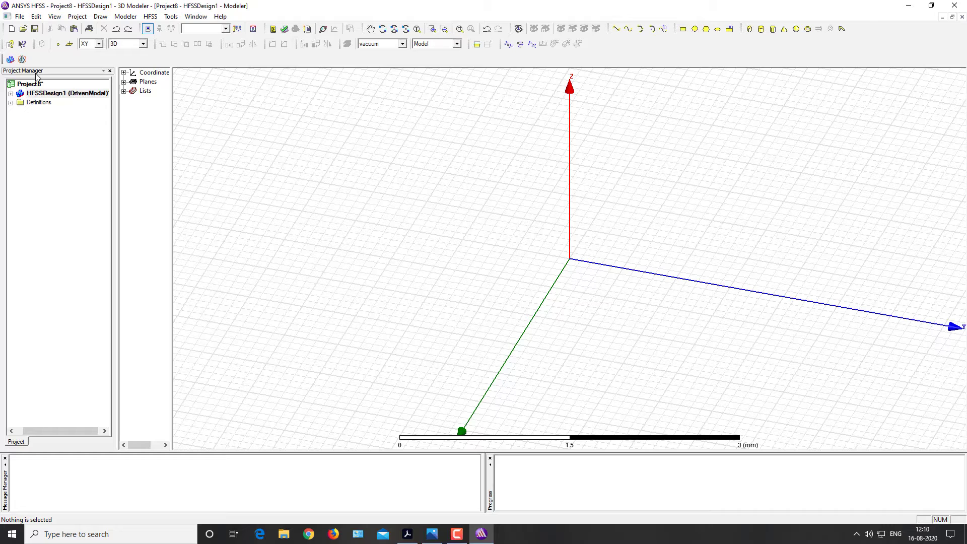
Step: Start adding a local variable in the design properties, and consult the dipole.png sketch in Photos before returning to HFSS
{"action": "left_click", "coordinate": [149, 16]}
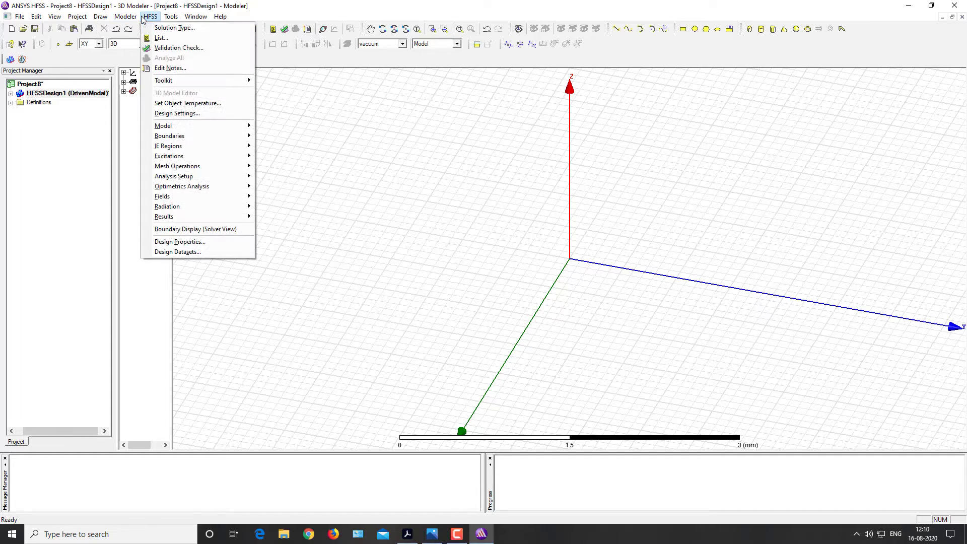
{"action": "left_click", "coordinate": [198, 245]}
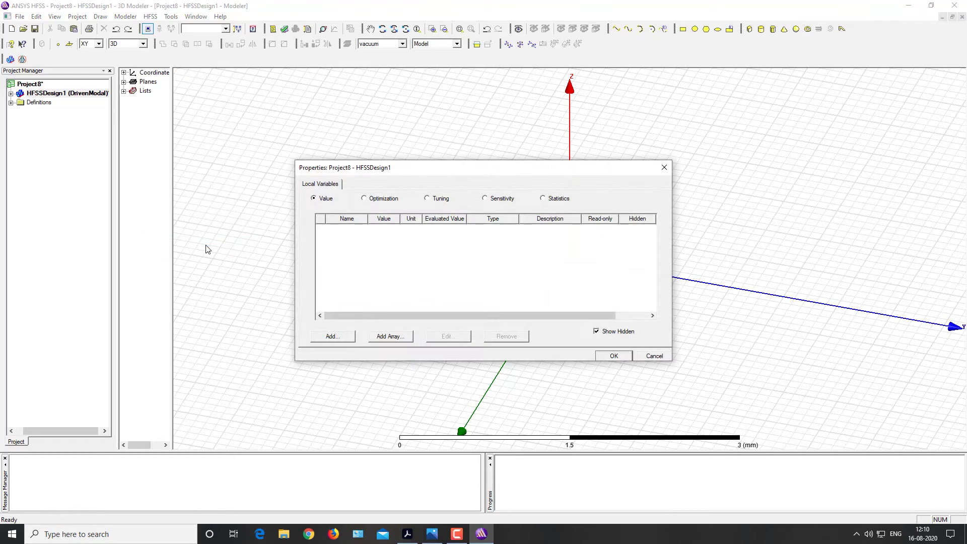
{"action": "left_click_drag", "start_coordinate": [481, 176], "coordinate": [486, 137]}
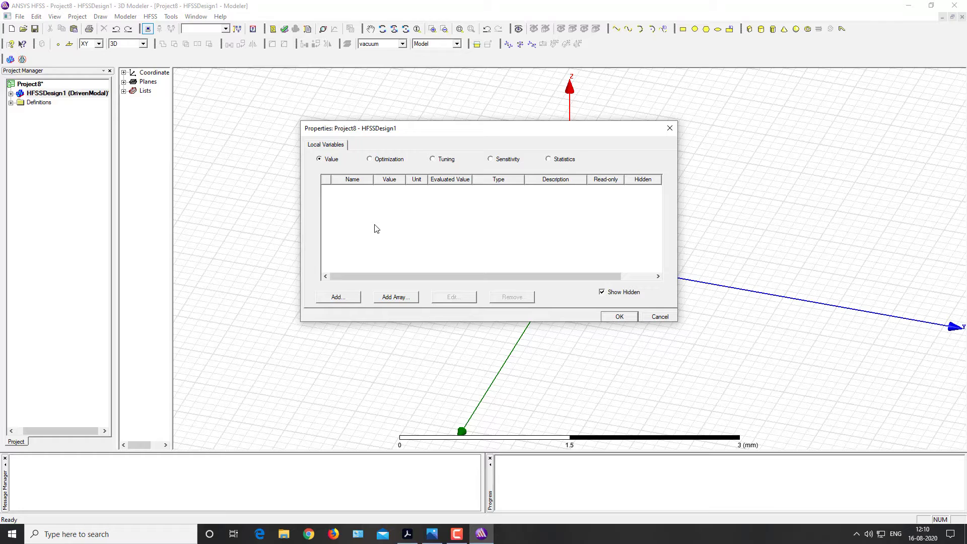
{"action": "left_click", "coordinate": [338, 296]}
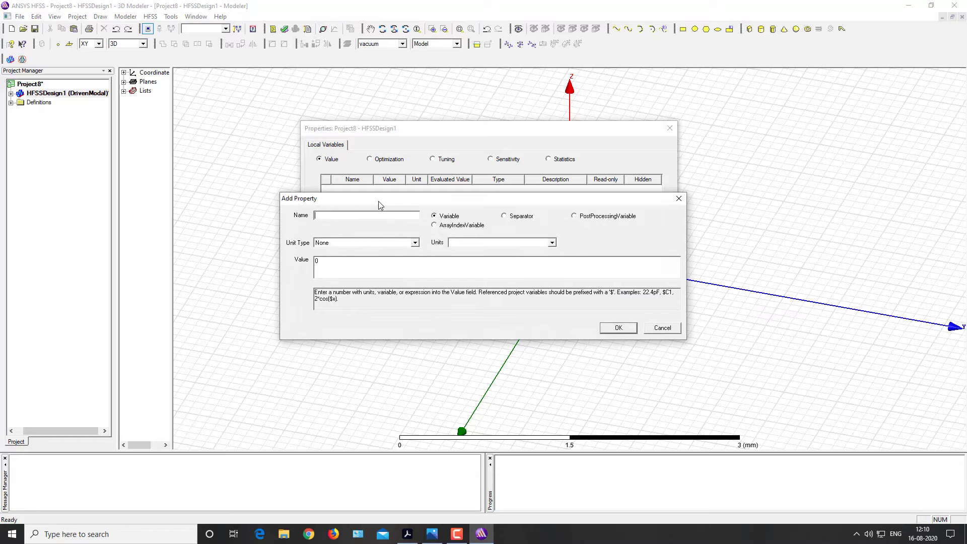
{"action": "left_click_drag", "start_coordinate": [378, 201], "coordinate": [370, 134]}
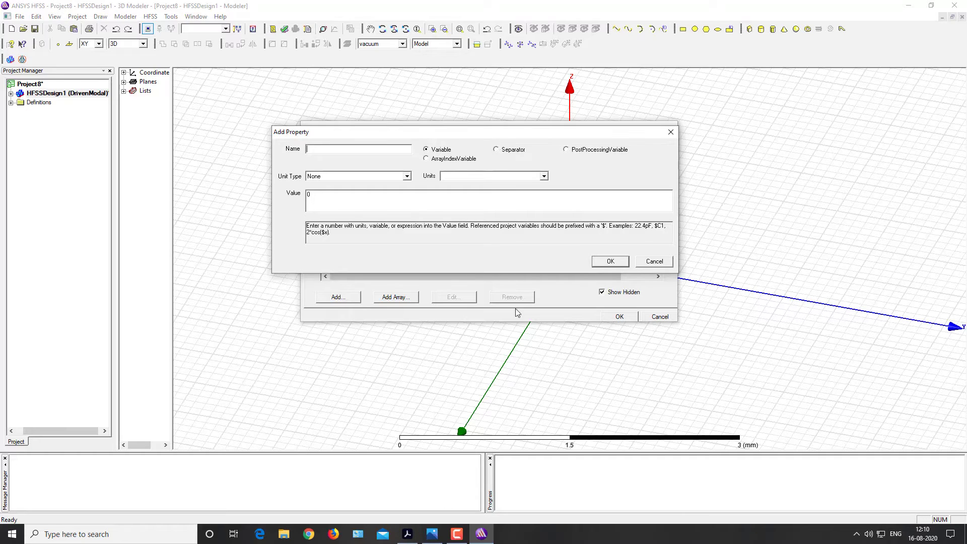
{"action": "left_click", "coordinate": [435, 530]}
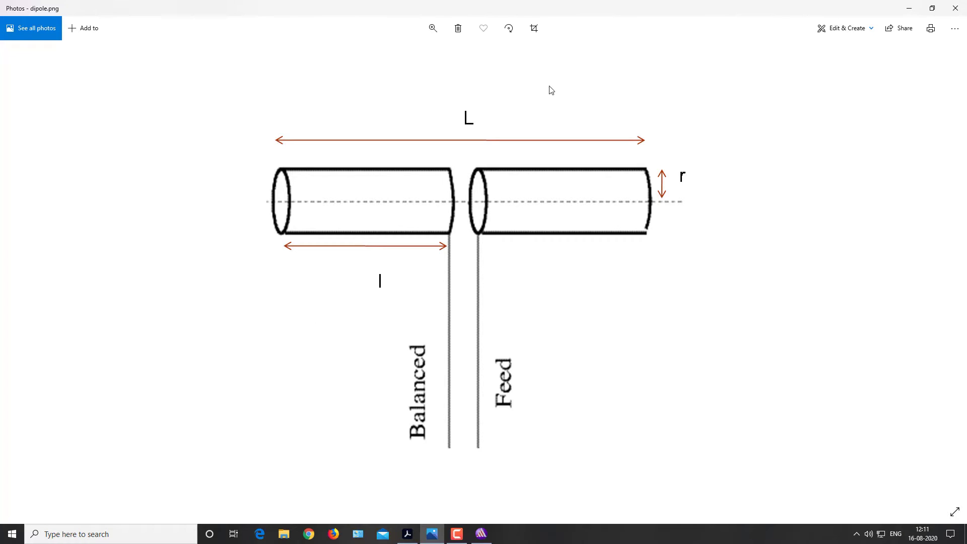
{"action": "left_click", "coordinate": [486, 538]}
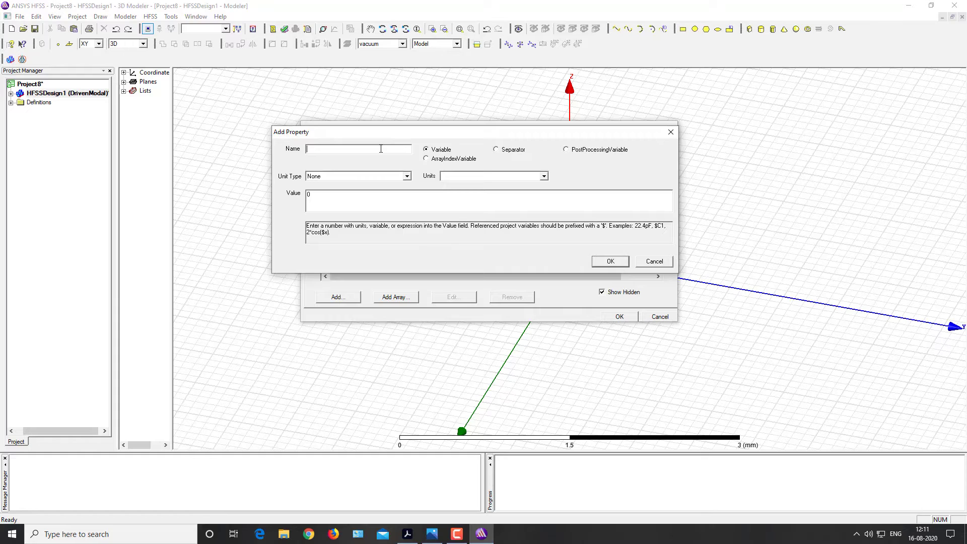
Step: Define the variable lambda with unit type Length, units mm and value 10
{"action": "type", "text": "lambda"}
{"action": "left_click", "coordinate": [333, 177]}
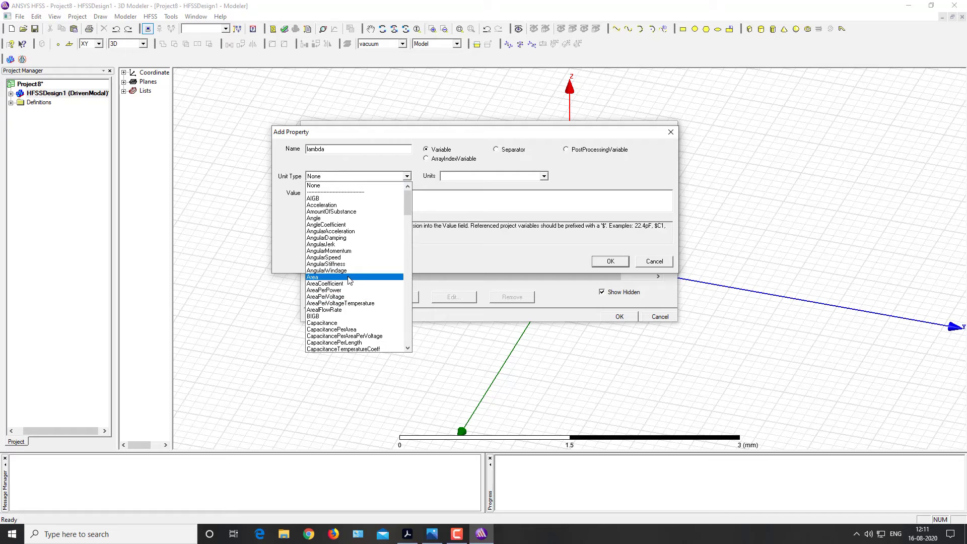
{"action": "scroll", "coordinate": [354, 277], "scroll_direction": "down", "scroll_amount": 1}
{"action": "scroll", "coordinate": [353, 280], "scroll_direction": "down", "scroll_amount": 6}
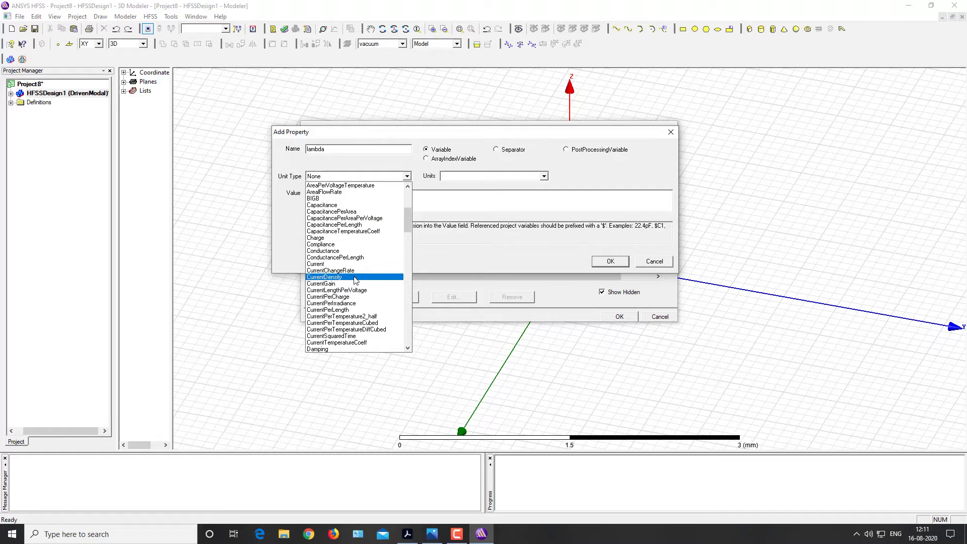
{"action": "scroll", "coordinate": [354, 280], "scroll_direction": "down", "scroll_amount": 5}
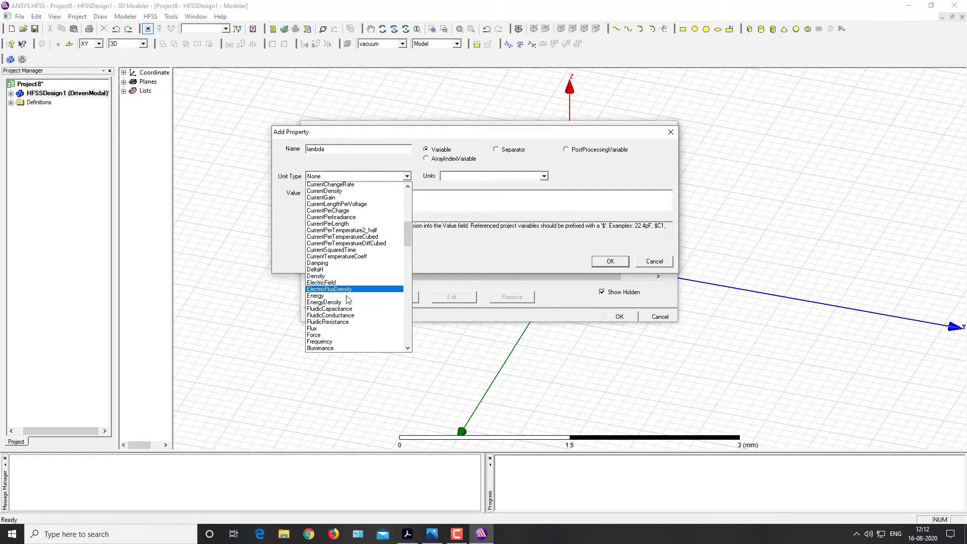
{"action": "scroll", "coordinate": [347, 297], "scroll_direction": "down", "scroll_amount": 7}
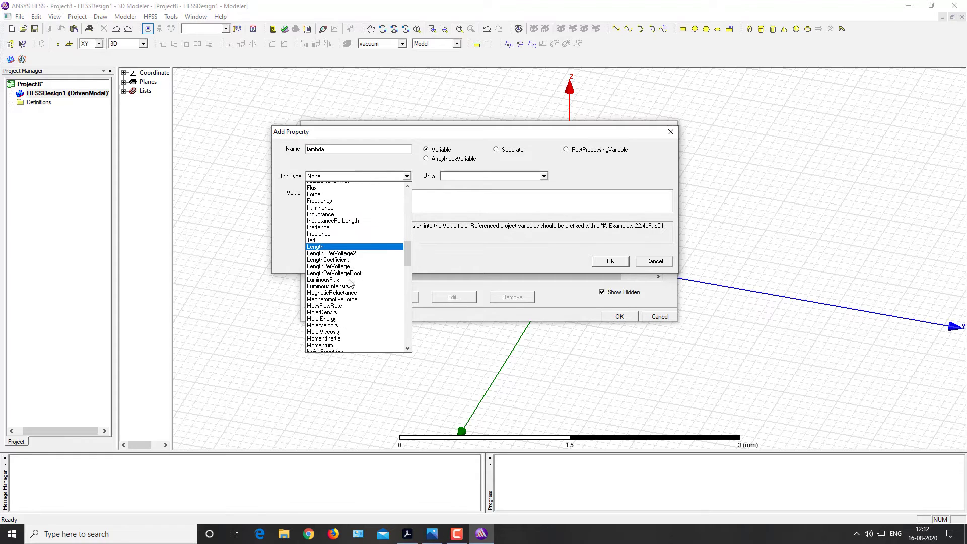
{"action": "left_click", "coordinate": [343, 247]}
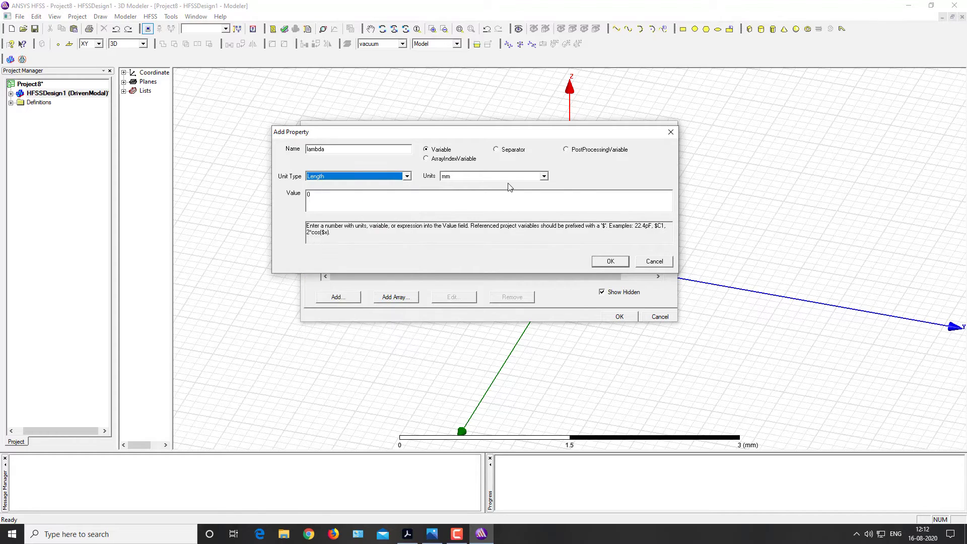
{"action": "double_click", "coordinate": [304, 196]}
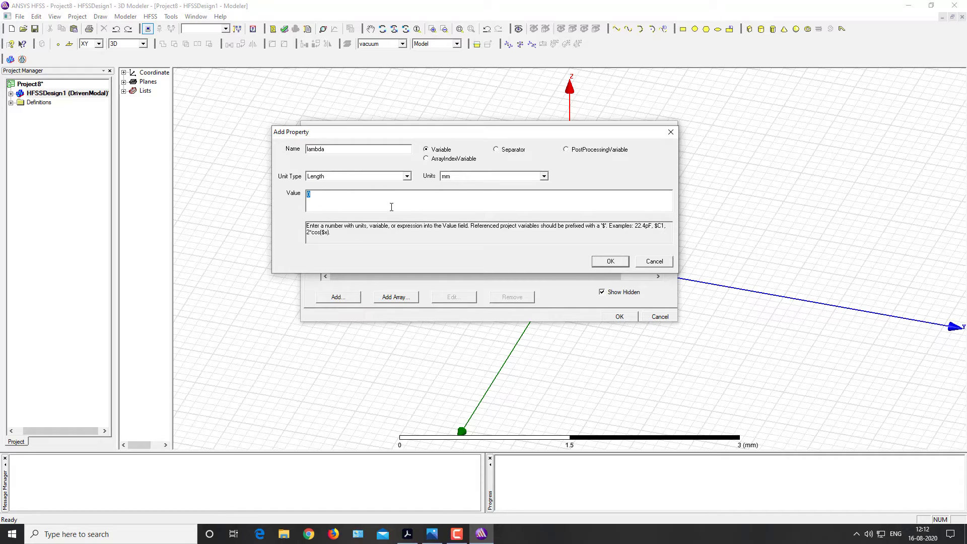
{"action": "type", "text": "10"}
{"action": "left_click", "coordinate": [627, 260]}
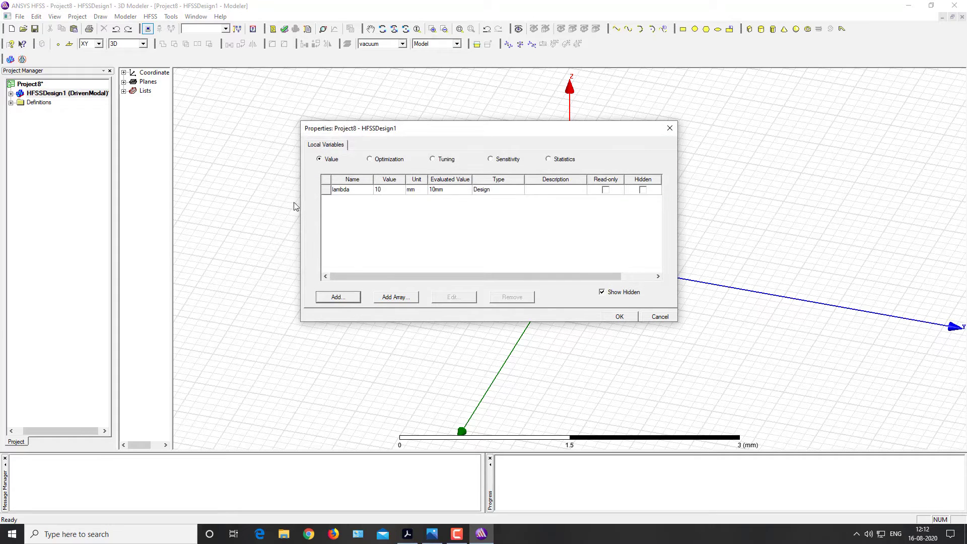
Step: Check the radius in the dipole sketch in Photos and add a design variable dip_rad with the value lambda/200
{"action": "left_click", "coordinate": [337, 296]}
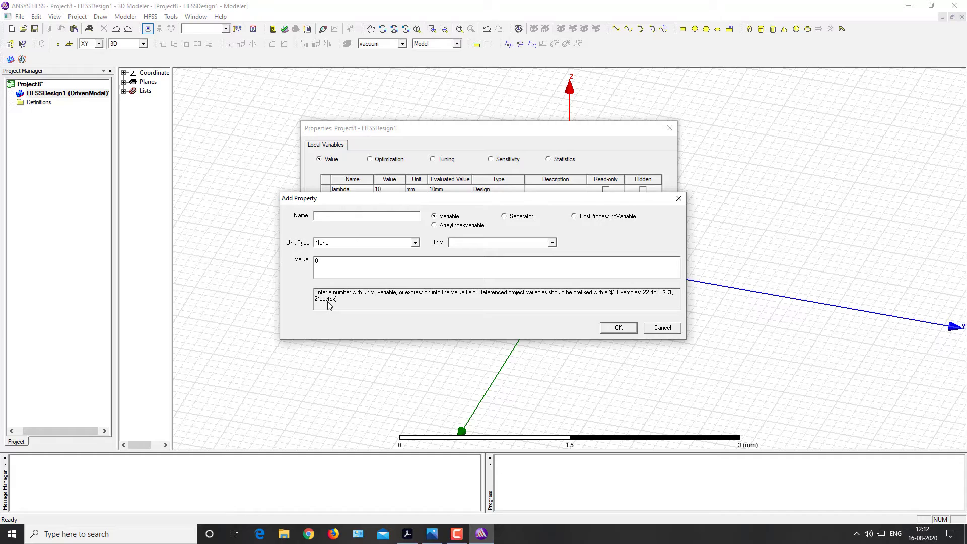
{"action": "left_click", "coordinate": [431, 533]}
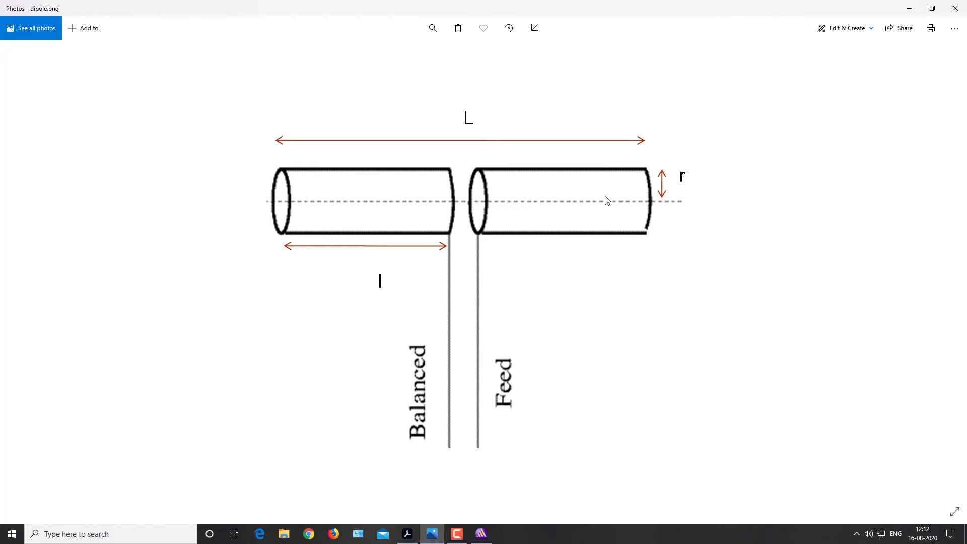
{"action": "left_click", "coordinate": [474, 536]}
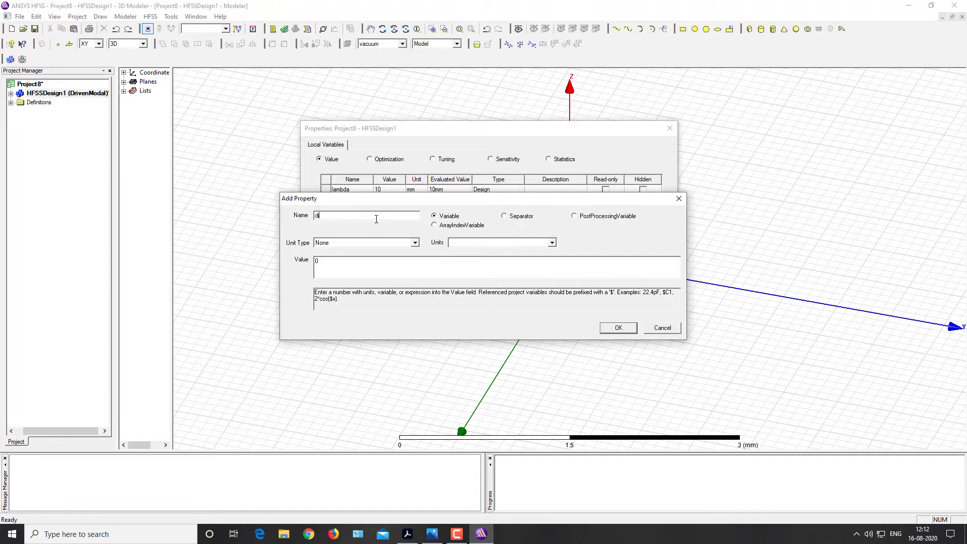
{"action": "type", "text": "rad"}
{"action": "double_click", "coordinate": [336, 263]}
{"action": "type", "text": "lambda/200"}
{"action": "left_click", "coordinate": [619, 328]}
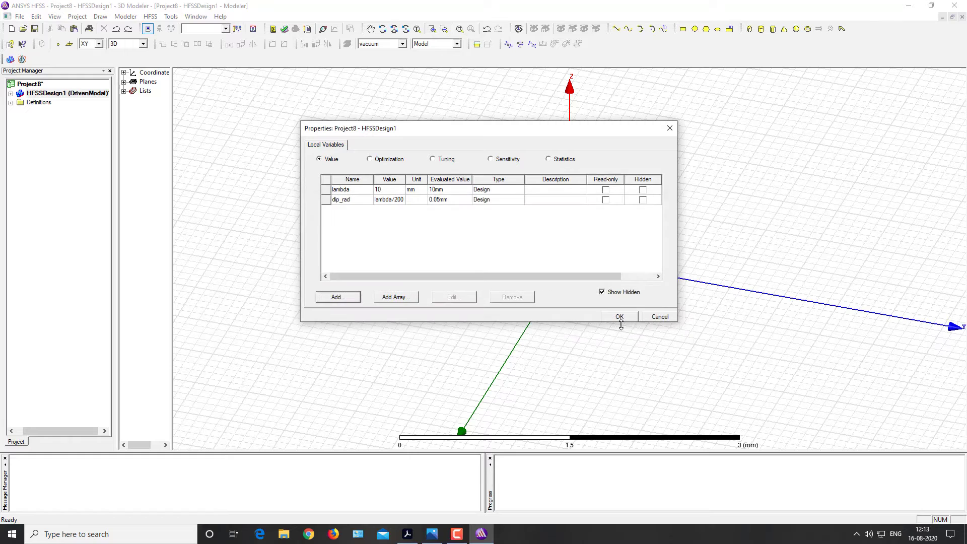
Step: Add a design variable gap with unit type Length, units mm and the value 0.0125
{"action": "left_click", "coordinate": [323, 299]}
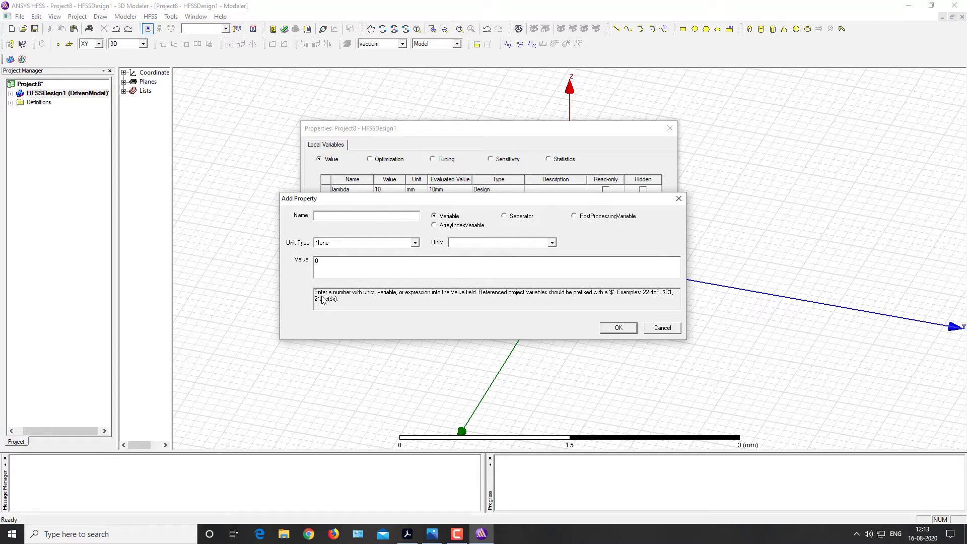
{"action": "type", "text": "gap"}
{"action": "left_click", "coordinate": [317, 263]}
{"action": "key", "text": "Tab"}
{"action": "type", "text": "0.12"}
{"action": "type", "text": "0"}
{"action": "type", "text": "5"}
{"action": "left_click", "coordinate": [415, 243]}
{"action": "scroll", "coordinate": [352, 360], "scroll_direction": "down", "scroll_amount": 3}
{"action": "scroll", "coordinate": [353, 361], "scroll_direction": "down", "scroll_amount": 9}
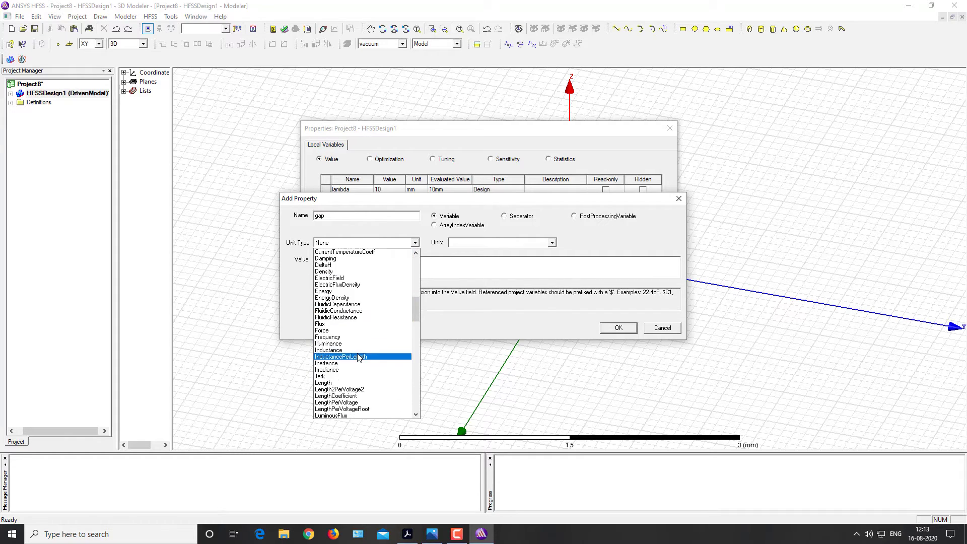
{"action": "left_click", "coordinate": [334, 382]}
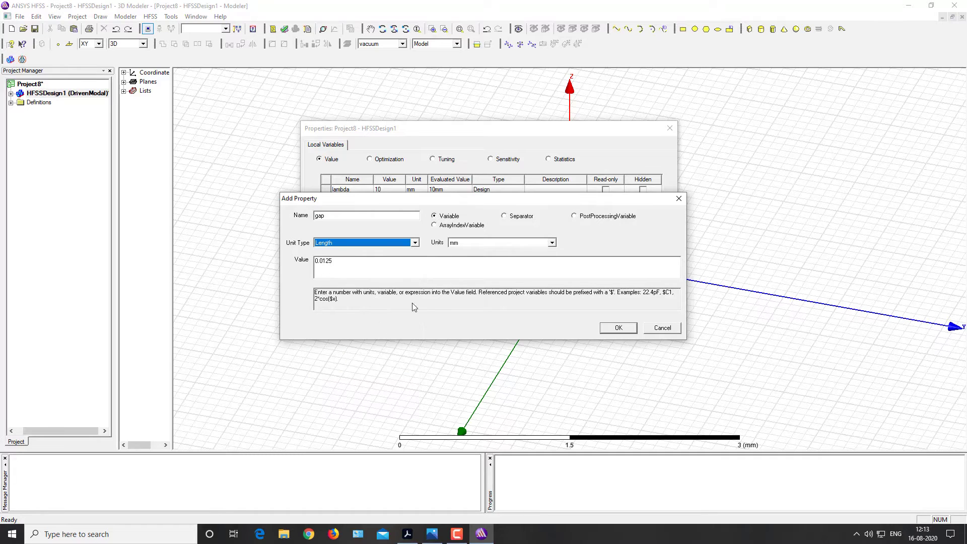
{"action": "left_click", "coordinate": [627, 326]}
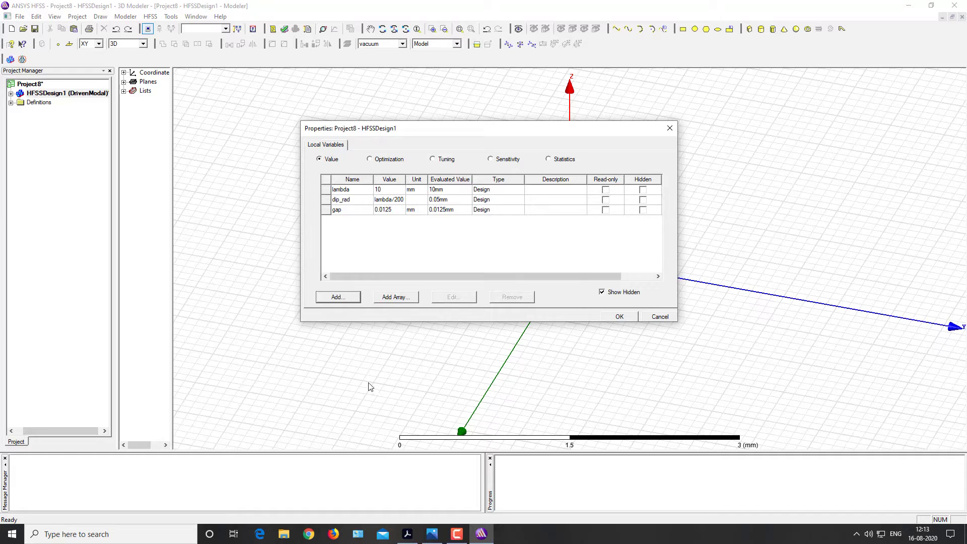
Step: Check the total length in the dipole sketch in Photos and add a design variable res_length with the value .475*lambda in HFSS
{"action": "left_click", "coordinate": [432, 534]}
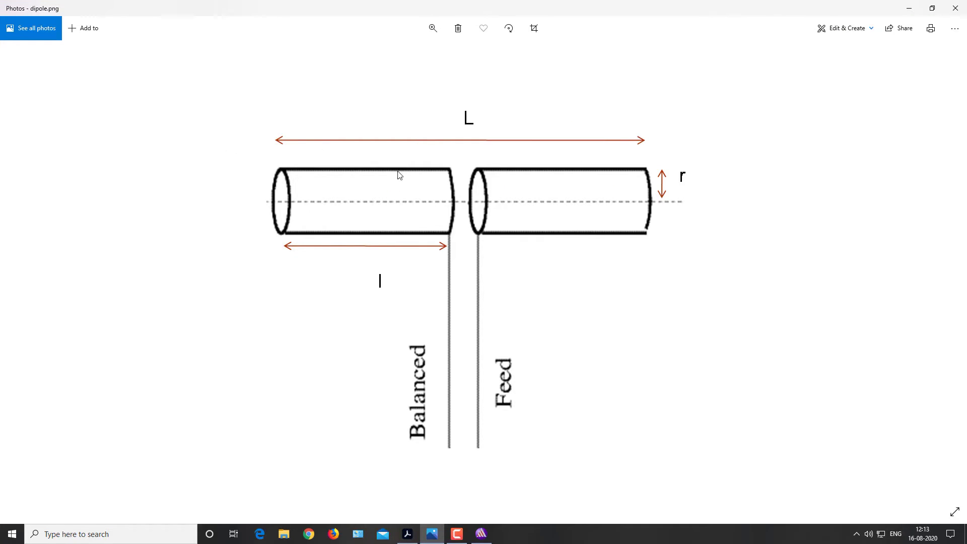
{"action": "left_click", "coordinate": [481, 534]}
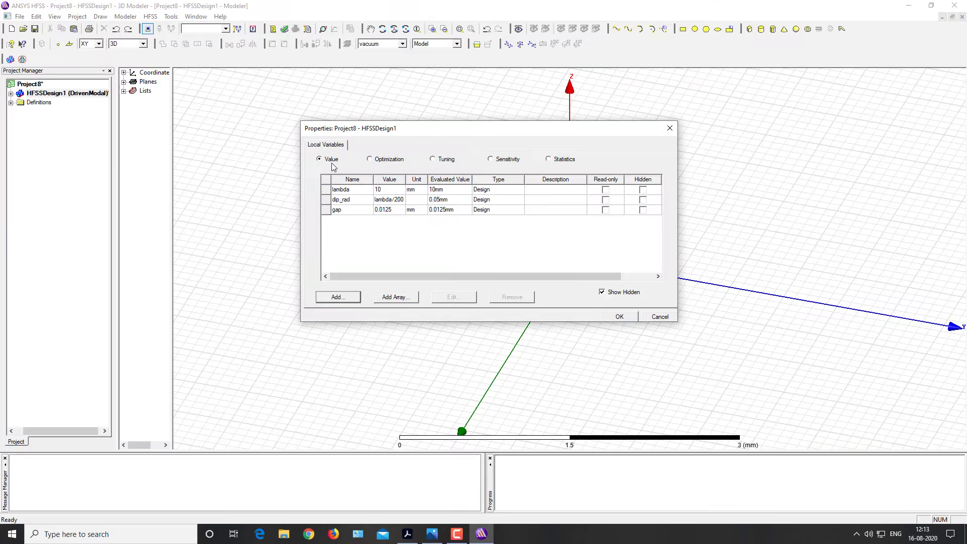
{"action": "left_click", "coordinate": [349, 299]}
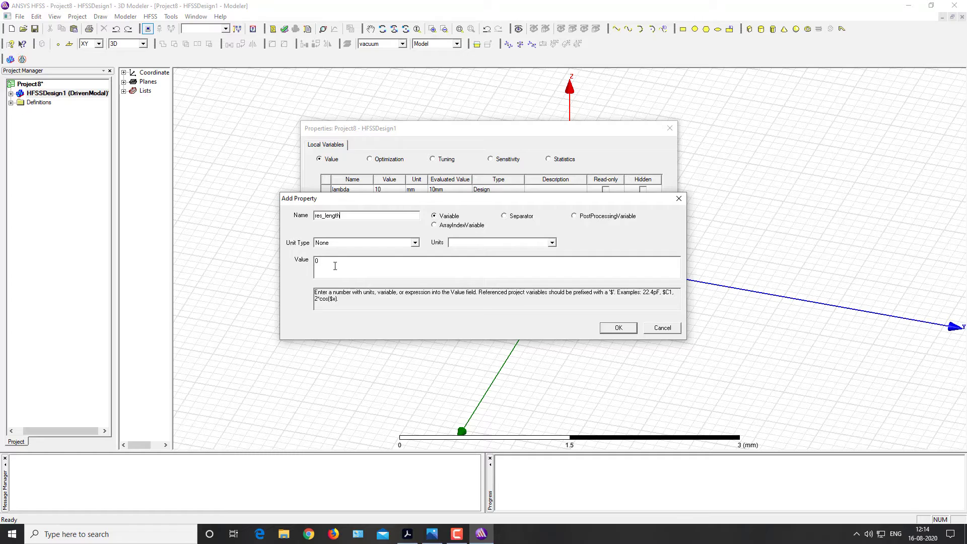
{"action": "key", "text": "Tab"}
{"action": "type", "text": ".47"}
{"action": "left_click", "coordinate": [605, 330]}
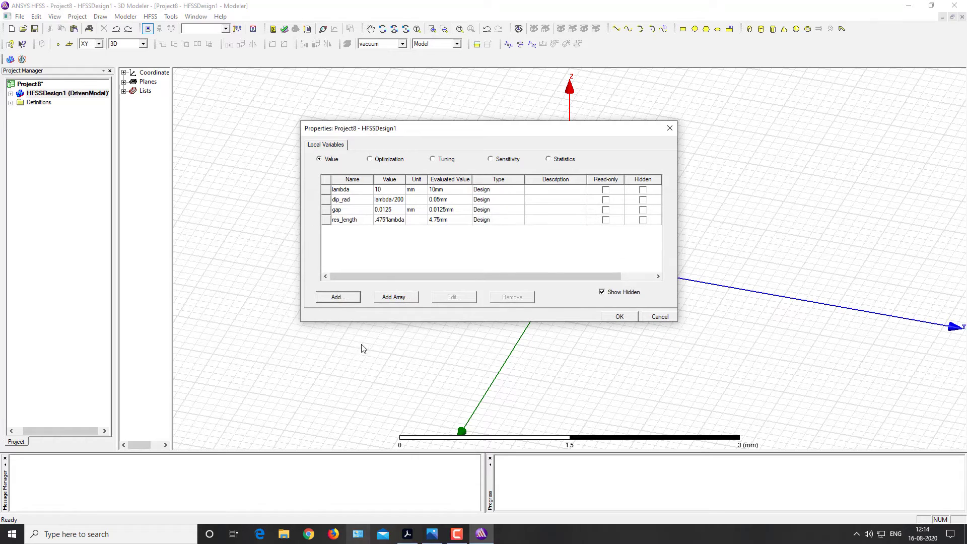
Step: Add a design variable dip_length with the value res_length/2-(gap/2), checking the feed gap in the dipole sketch in Photos before accepting it in HFSS
{"action": "left_click", "coordinate": [337, 298]}
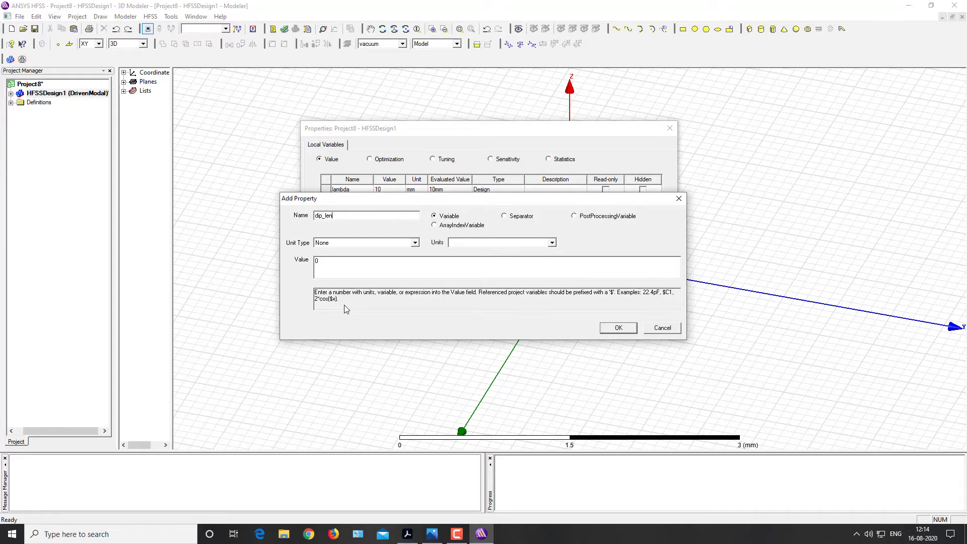
{"action": "type", "text": "gth"}
{"action": "double_click", "coordinate": [311, 263]}
{"action": "type", "text": "re"}
{"action": "type", "text": "s_lengt"}
{"action": "type", "text": "h"}
{"action": "type", "text": "2"}
{"action": "type", "text": "d"}
{"action": "type", "text": "ap/2)"}
{"action": "left_click", "coordinate": [432, 534]}
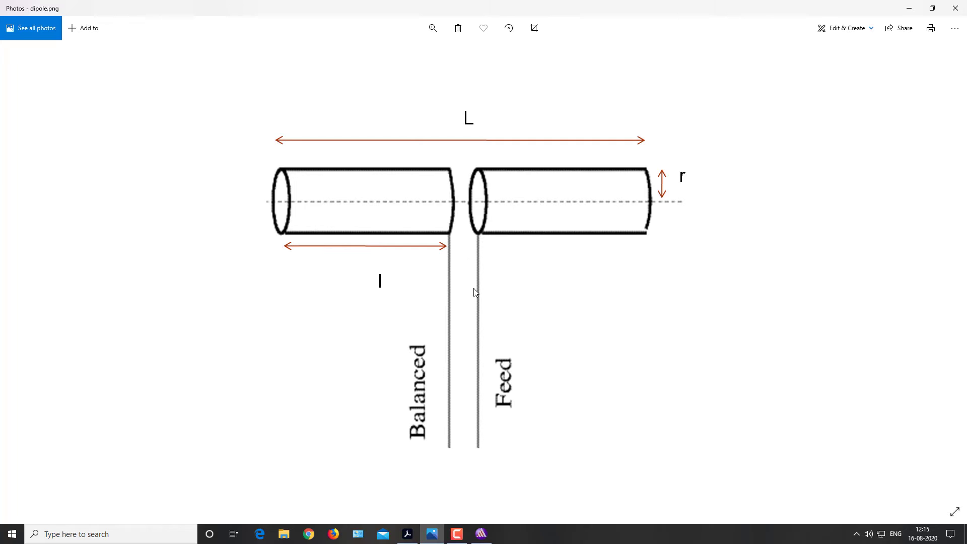
{"action": "left_click", "coordinate": [480, 534]}
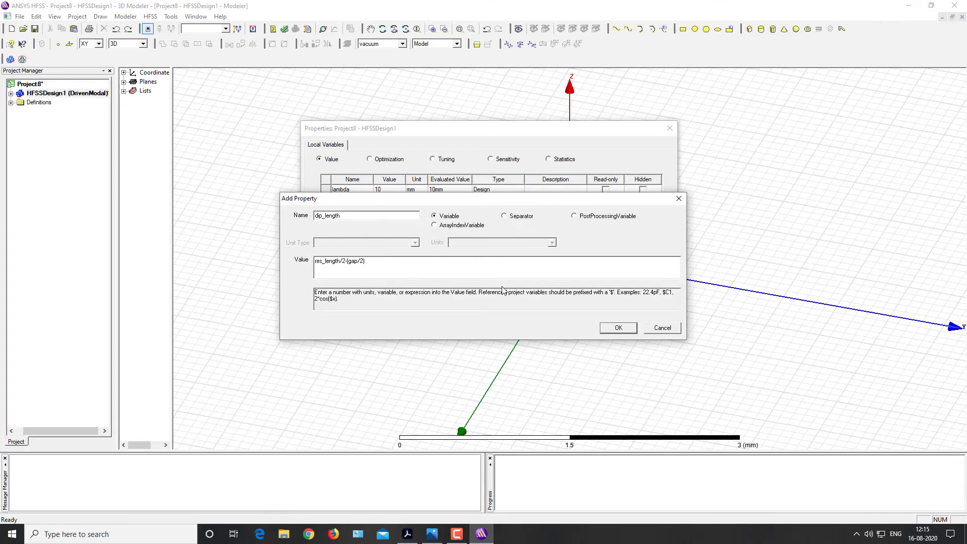
{"action": "left_click", "coordinate": [618, 327]}
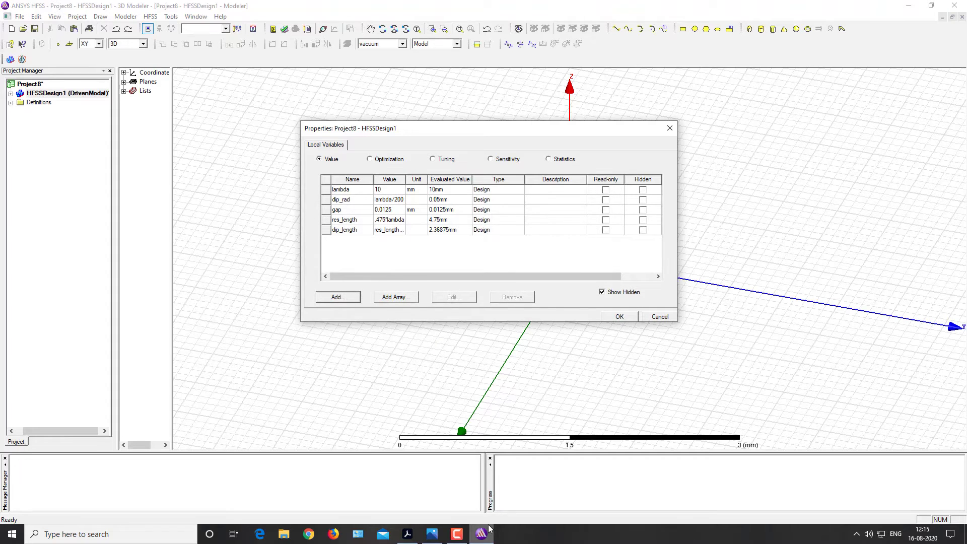
Step: Consult the dipole sketch in Photos and add a design variable radiation_rad with the value dip_rad+(lambda/4) in HFSS
{"action": "left_click", "coordinate": [431, 534]}
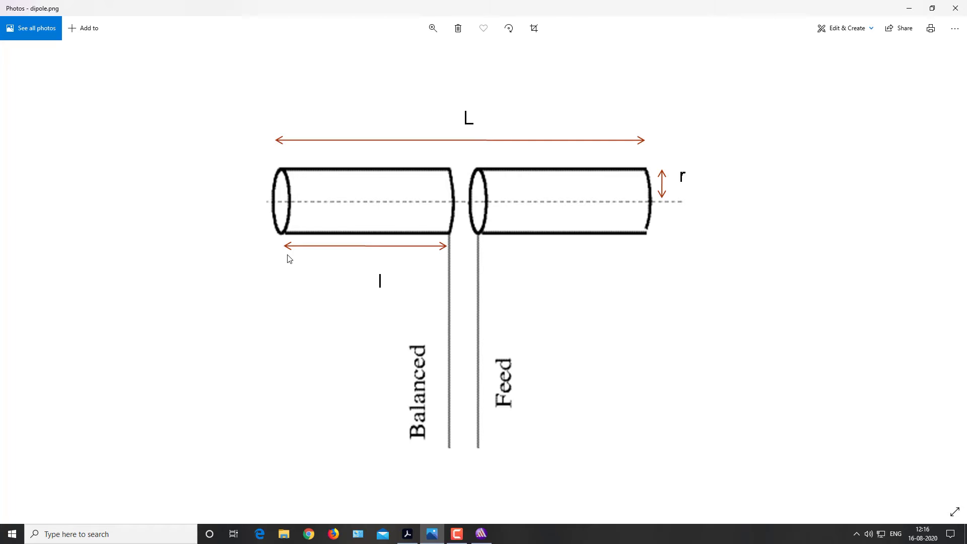
{"action": "left_click", "coordinate": [486, 535]}
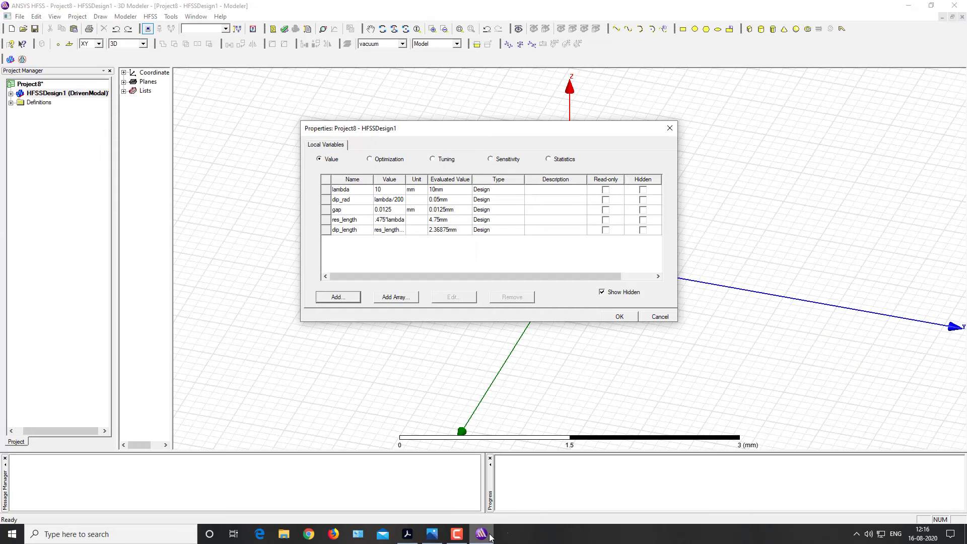
{"action": "left_click", "coordinate": [347, 298]}
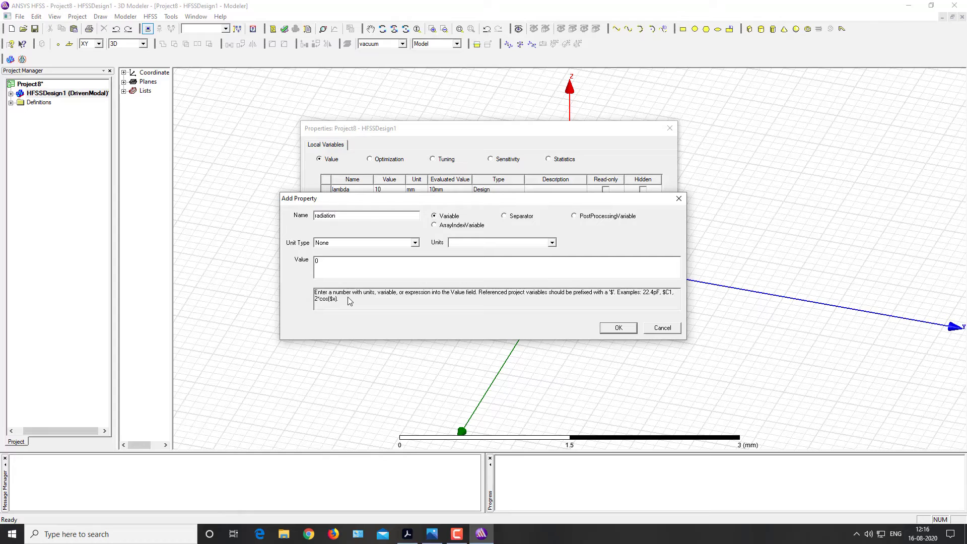
{"action": "type", "text": "rad"}
{"action": "double_click", "coordinate": [321, 259]}
{"action": "type", "text": "d"}
{"action": "type", "text": "ip_rad+(lambda/4"}
{"action": "left_click", "coordinate": [610, 327]}
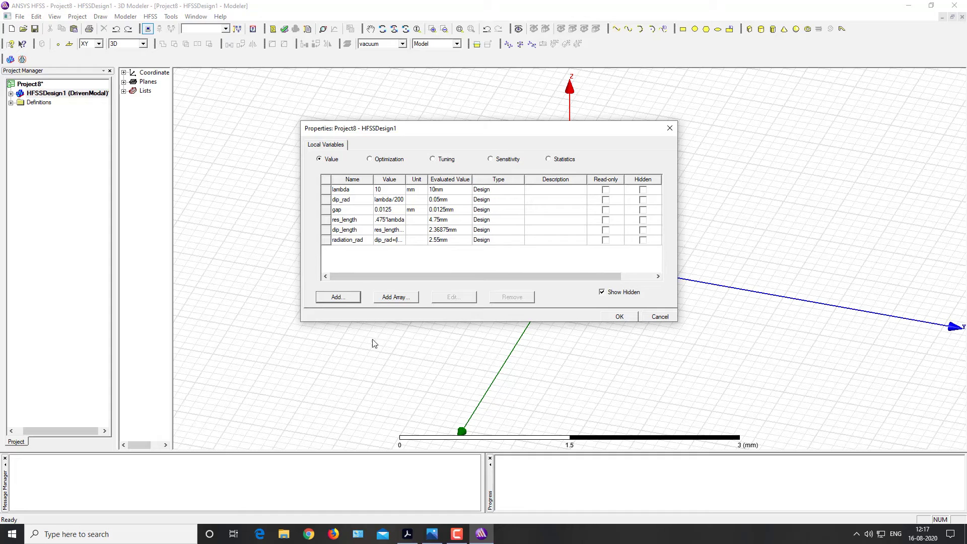
Step: Add a design variable radation_height with the value gap/2+dip_length+lambda/10 and accept the design's variable list
{"action": "left_click", "coordinate": [344, 298]}
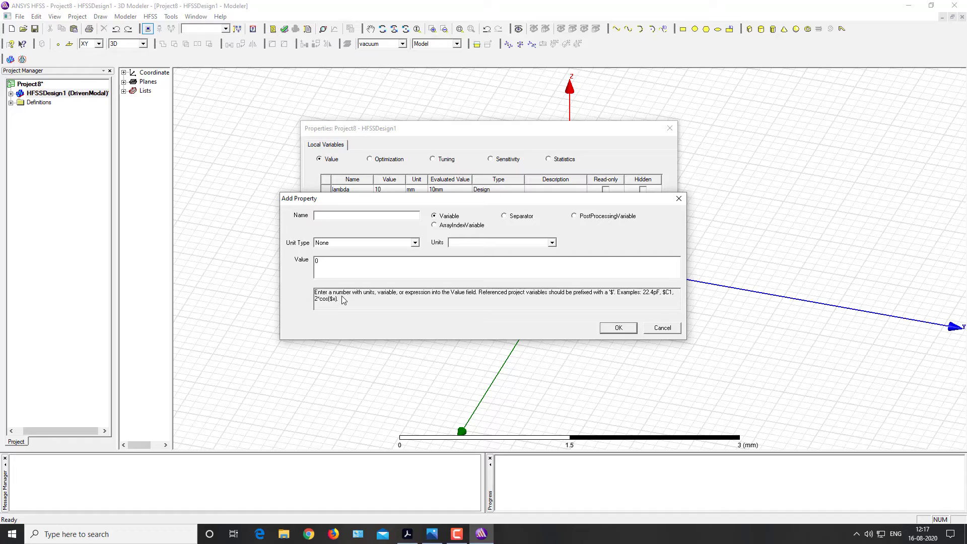
{"action": "type", "text": "rad"}
{"action": "type", "text": "atiop"}
{"action": "type", "text": "n_height"}
{"action": "left_click_drag", "start_coordinate": [329, 264], "coordinate": [313, 265]}
{"action": "left_click", "coordinate": [498, 184]}
{"action": "left_click_drag", "start_coordinate": [517, 199], "coordinate": [398, 175]}
{"action": "left_click", "coordinate": [539, 135]}
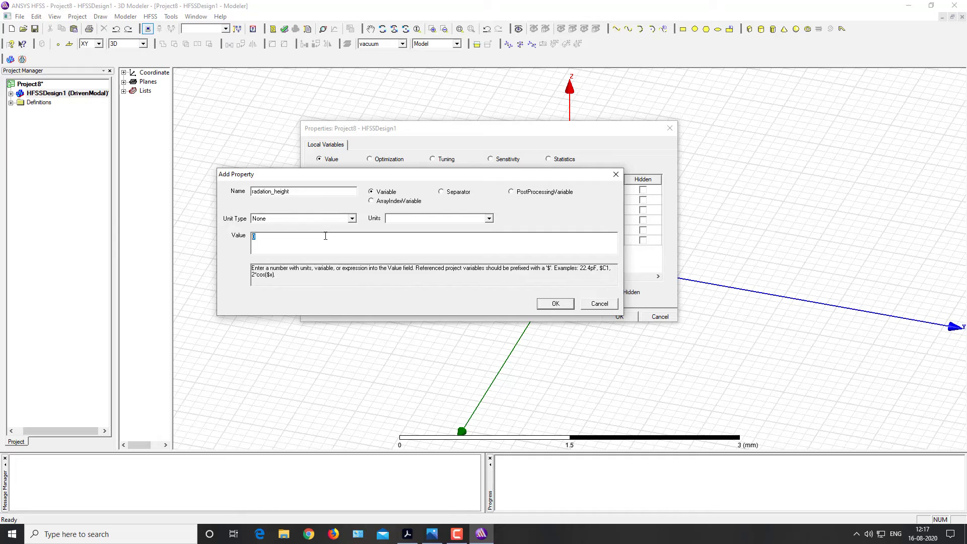
{"action": "type", "text": "g"}
{"action": "type", "text": "ap/2"}
{"action": "type", "text": "gth"}
{"action": "type", "text": "+lambda/10"}
{"action": "left_click", "coordinate": [555, 303]}
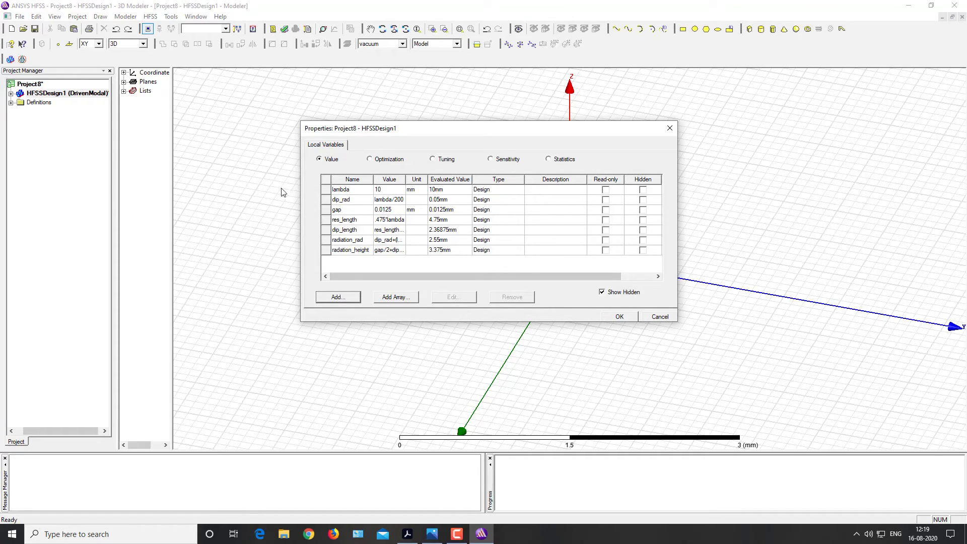
{"action": "left_click", "coordinate": [610, 317]}
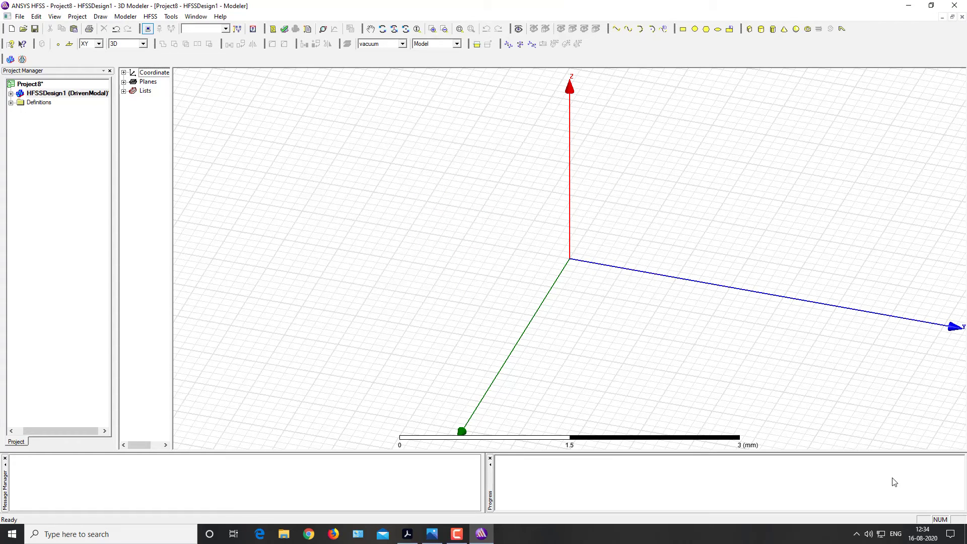
Step: Draw a cylinder centred at the origin along Z, about 0.67 mm in radius and 1.1 mm high
{"action": "left_click", "coordinate": [785, 29]}
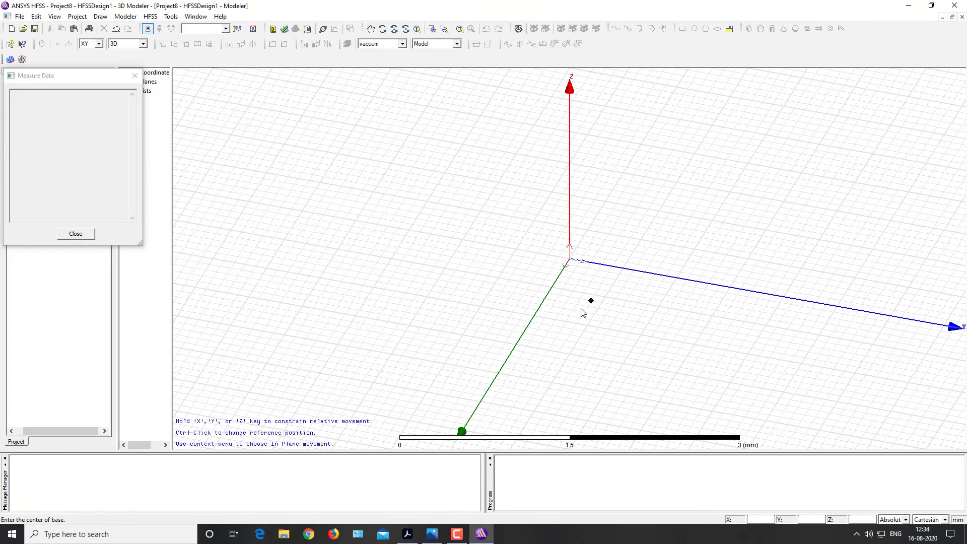
{"action": "left_click", "coordinate": [569, 260]}
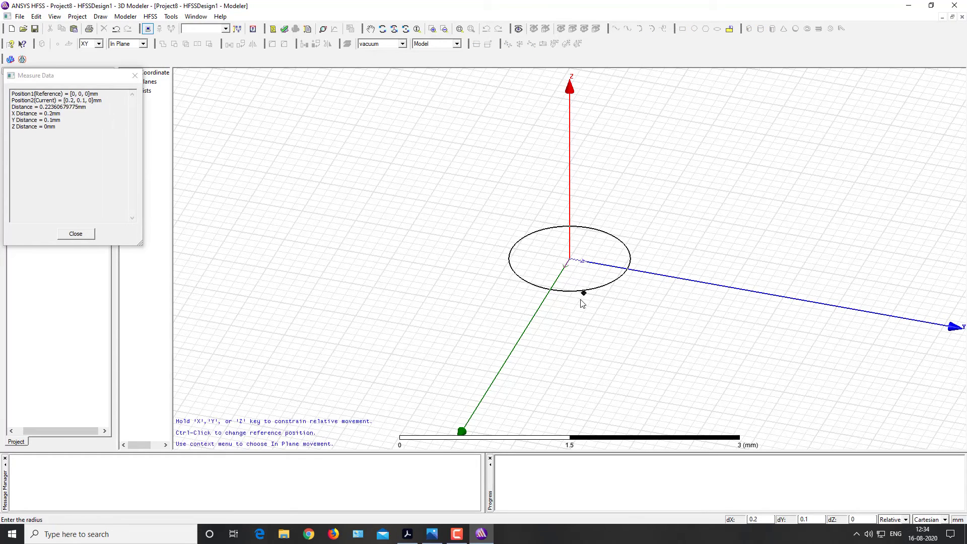
{"action": "left_click", "coordinate": [580, 299]}
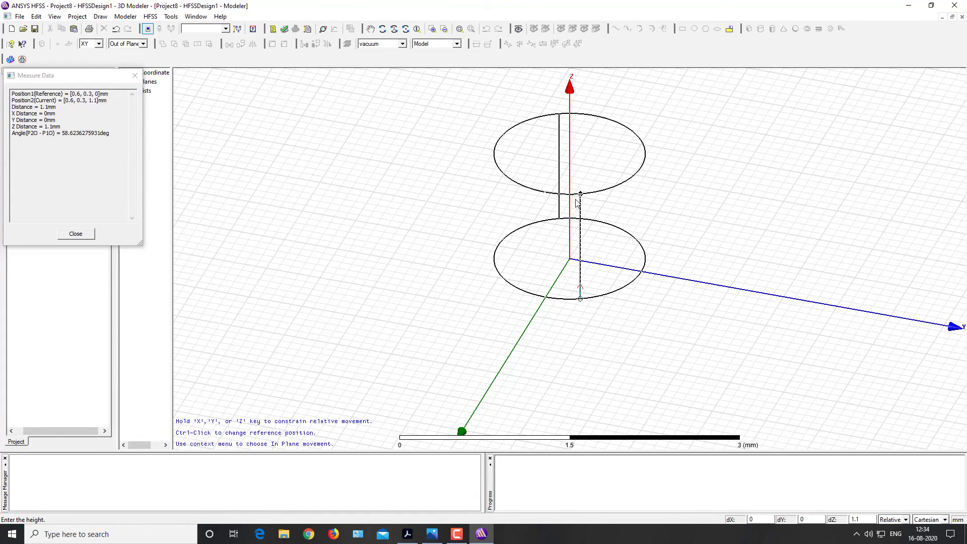
{"action": "left_click", "coordinate": [577, 216]}
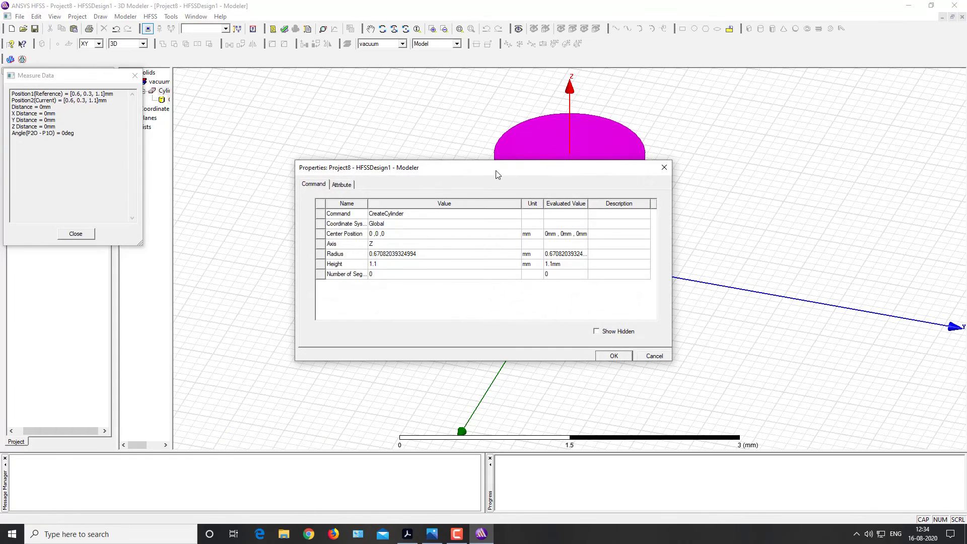
{"action": "left_click_drag", "start_coordinate": [498, 174], "coordinate": [602, 107]}
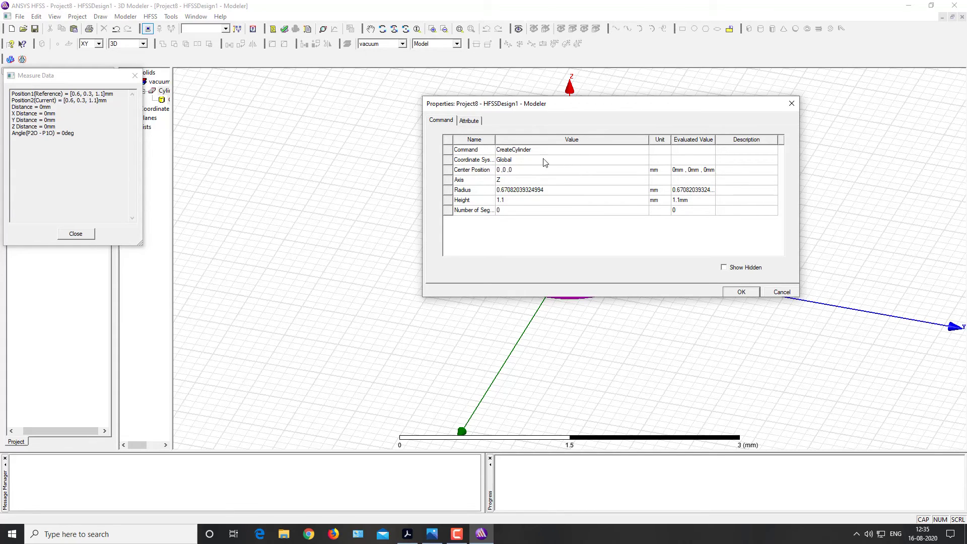
Step: Set the cylinder's center position to 0, 0, gap/2 and its radius to dip_rad
{"action": "left_click", "coordinate": [508, 172]}
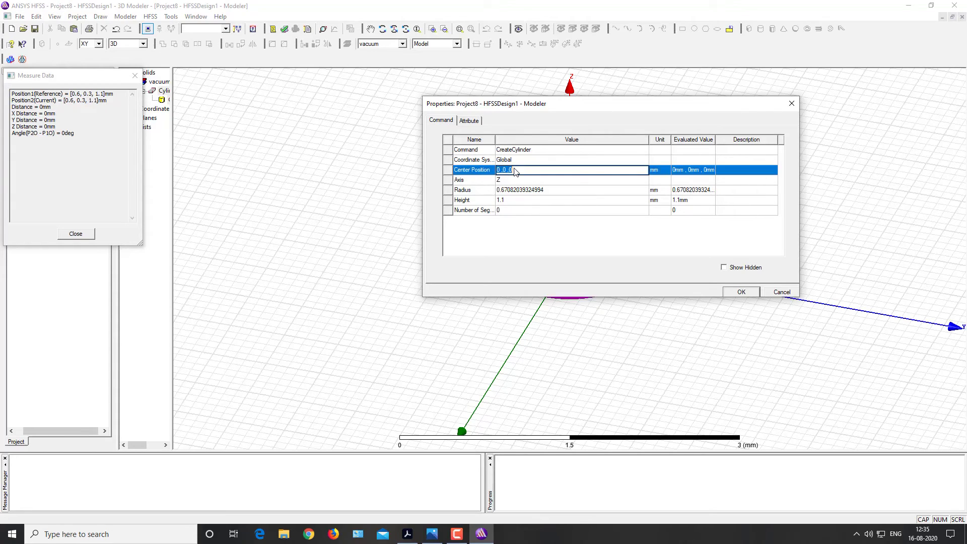
{"action": "left_click", "coordinate": [510, 170]}
{"action": "key", "text": "BackSpace"}
{"action": "type", "text": "gap/2"}
{"action": "left_click", "coordinate": [524, 192]}
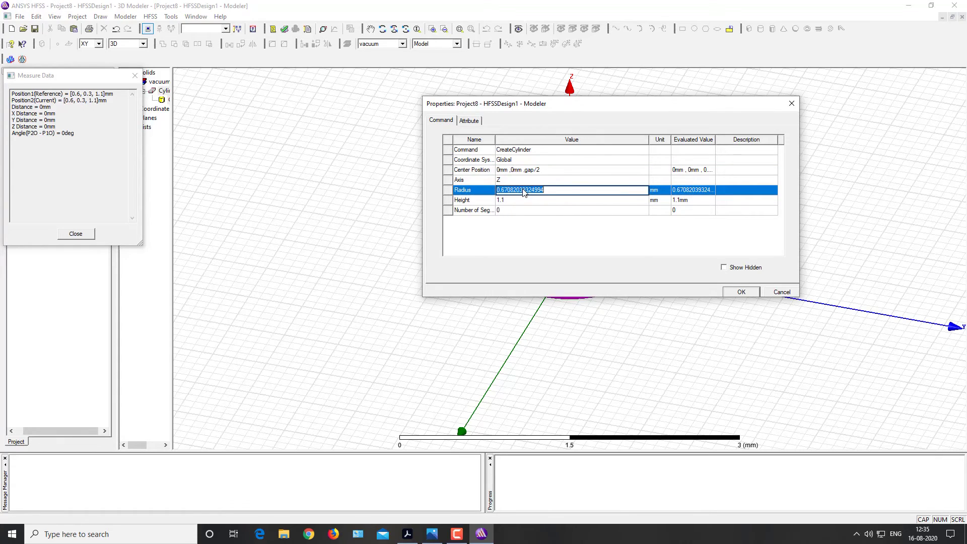
{"action": "type", "text": "dip_rad"}
Step: Try to set the cylinder's height to dip_height, and cancel the creation of that variable
{"action": "left_click", "coordinate": [517, 200]}
{"action": "type", "text": "dip"}
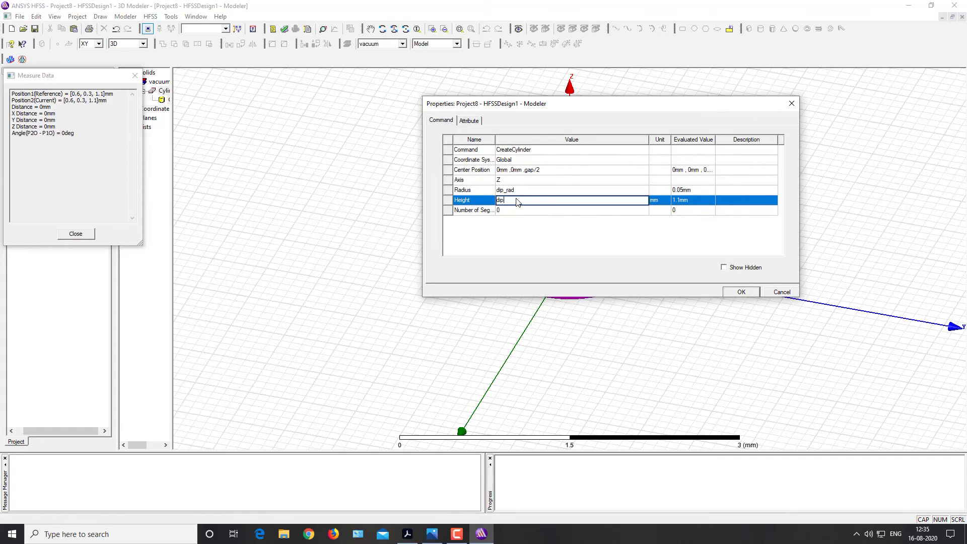
{"action": "type", "text": "_height"}
{"action": "left_click", "coordinate": [754, 292]}
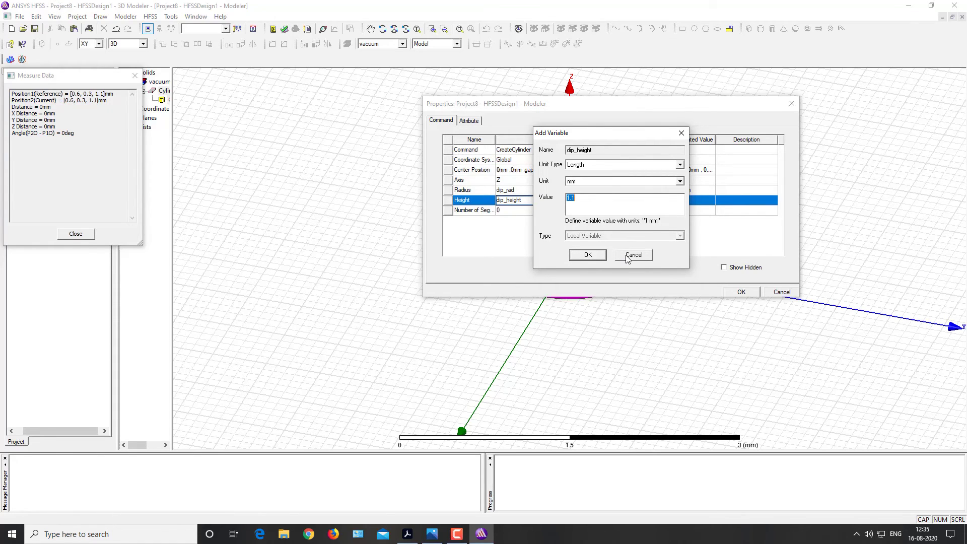
{"action": "left_click", "coordinate": [646, 257]}
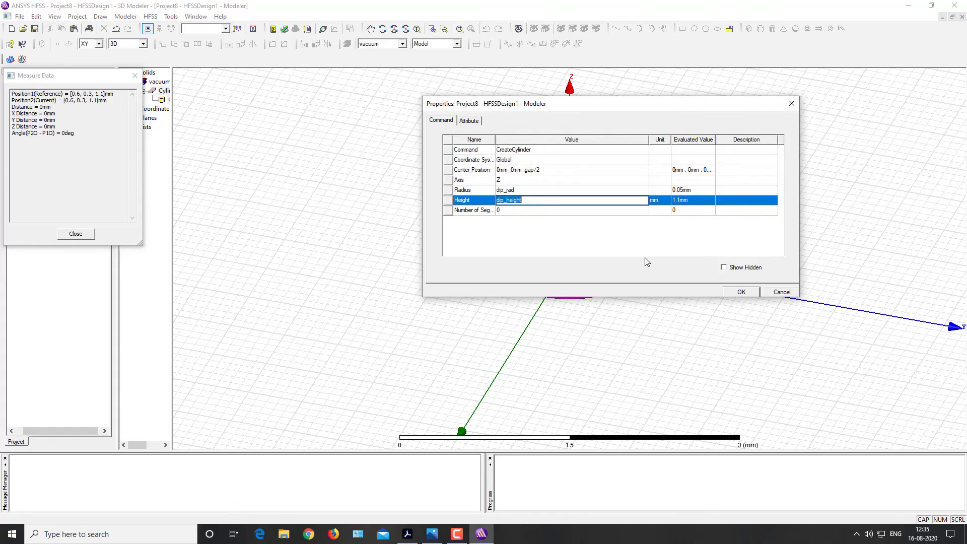
Step: Set the cylinder's height to dip_length, accept its properties and deselect the cylinder
{"action": "left_click", "coordinate": [528, 200]}
{"action": "mouse_move", "coordinate": [526, 200]}
{"action": "left_mouse_down"}
{"action": "mouse_move", "coordinate": [496, 200]}
{"action": "mouse_move", "coordinate": [508, 199]}
{"action": "left_mouse_up"}
{"action": "key", "text": "BackSpace"}
{"action": "type", "text": "length"}
{"action": "left_click", "coordinate": [752, 295]}
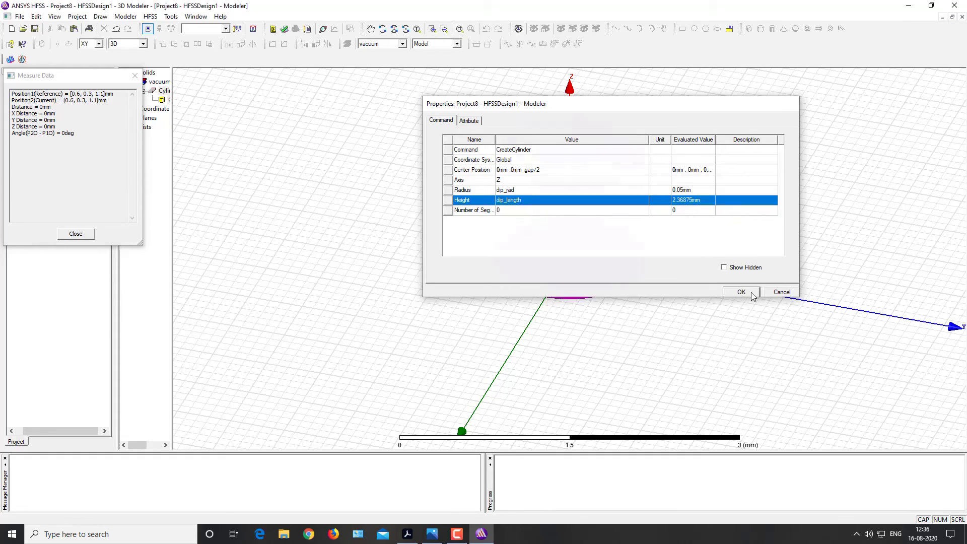
{"action": "left_click", "coordinate": [741, 292]}
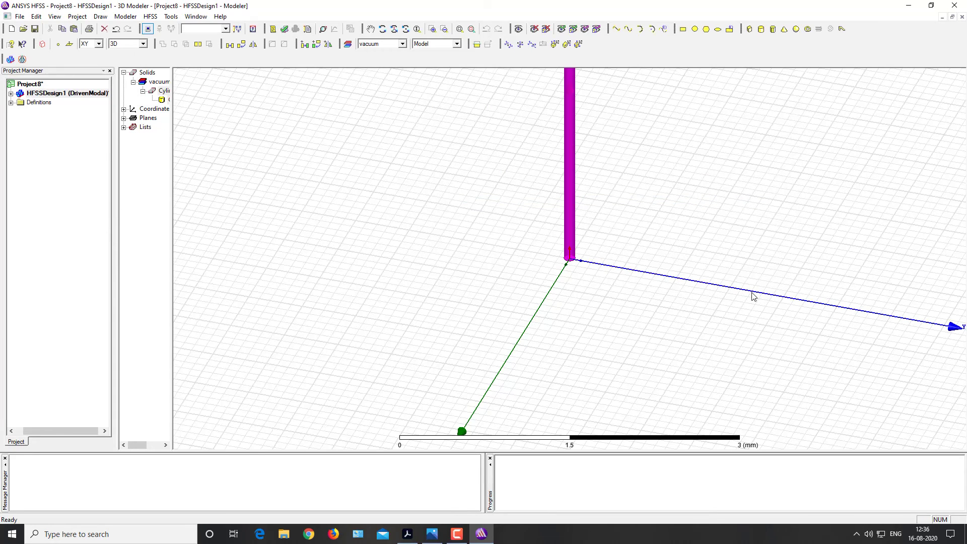
{"action": "key", "text": "ctrl+d"}
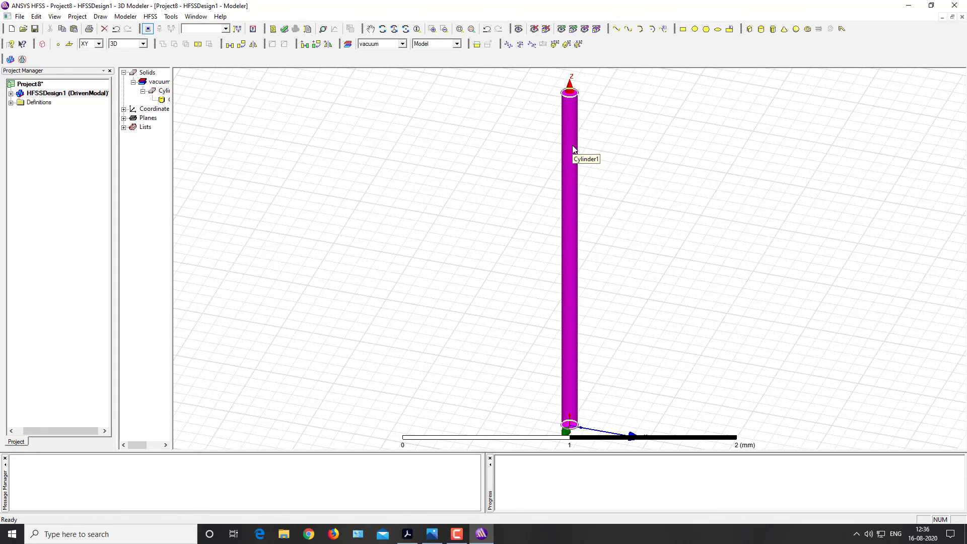
{"action": "scroll", "coordinate": [604, 166], "scroll_direction": "down", "scroll_amount": 3}
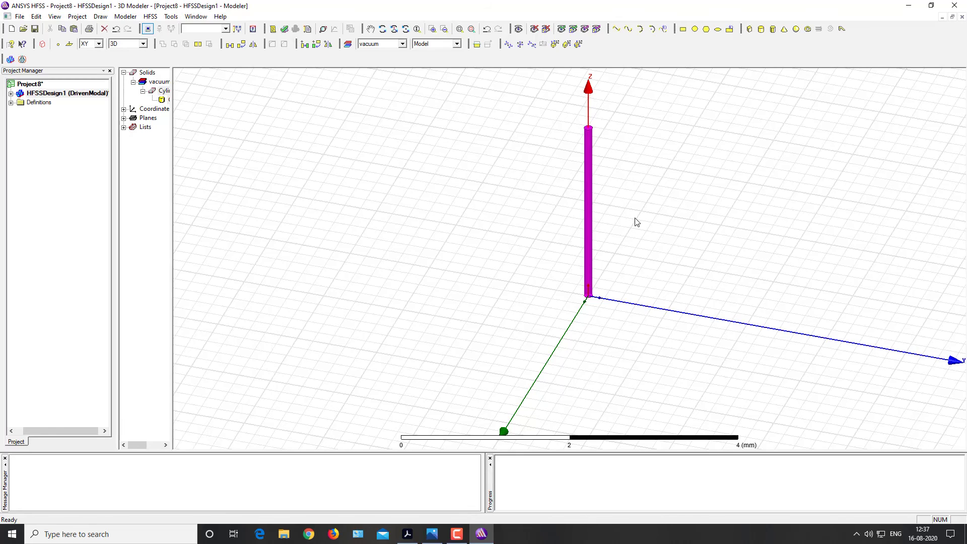
{"action": "left_click", "coordinate": [610, 155]}
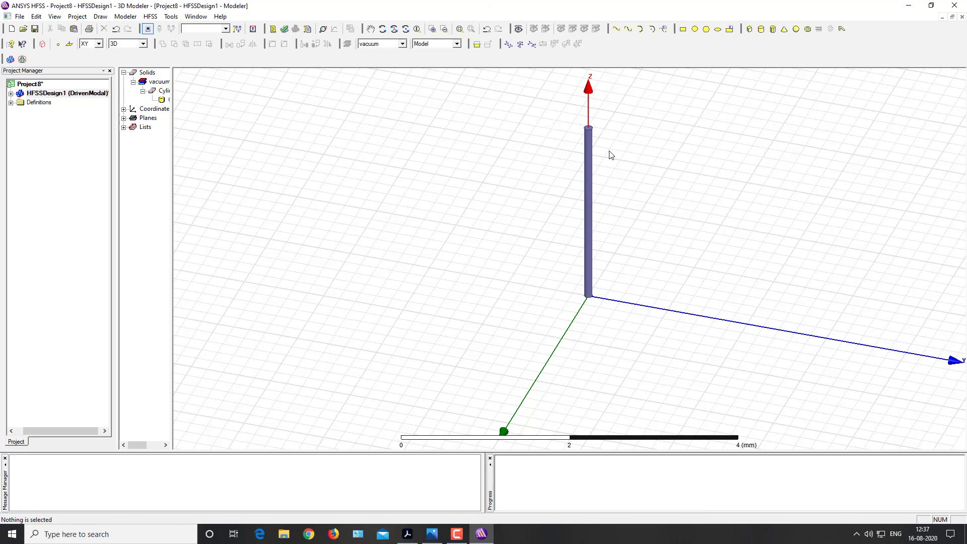
Step: Rename the cylinder to dip1 in its attributes
{"action": "left_click", "coordinate": [590, 138]}
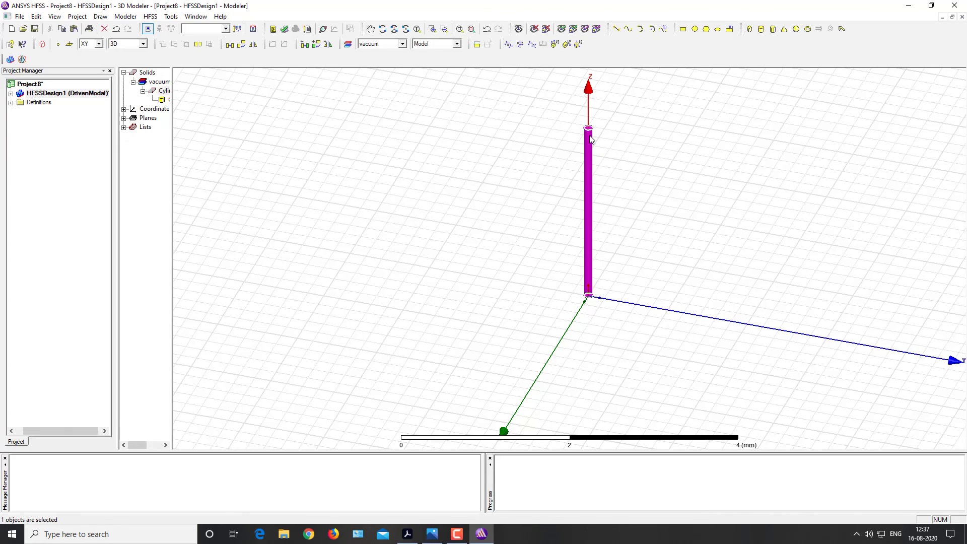
{"action": "double_click", "coordinate": [164, 91]}
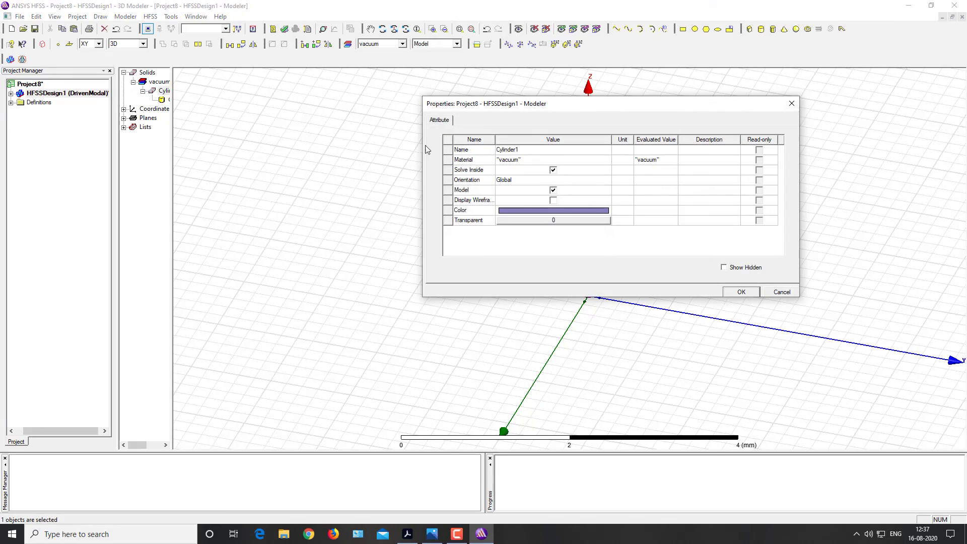
{"action": "left_click", "coordinate": [512, 151]}
{"action": "left_click", "coordinate": [512, 150]}
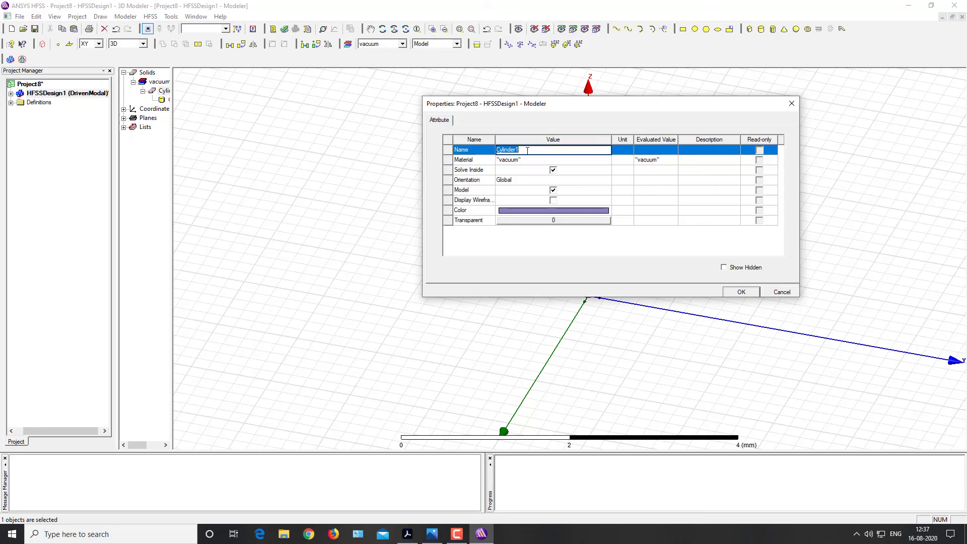
{"action": "type", "text": "dip1"}
Step: Assign the pec material from the system library to the dip1 cylinder and accept its attributes
{"action": "left_click", "coordinate": [517, 160]}
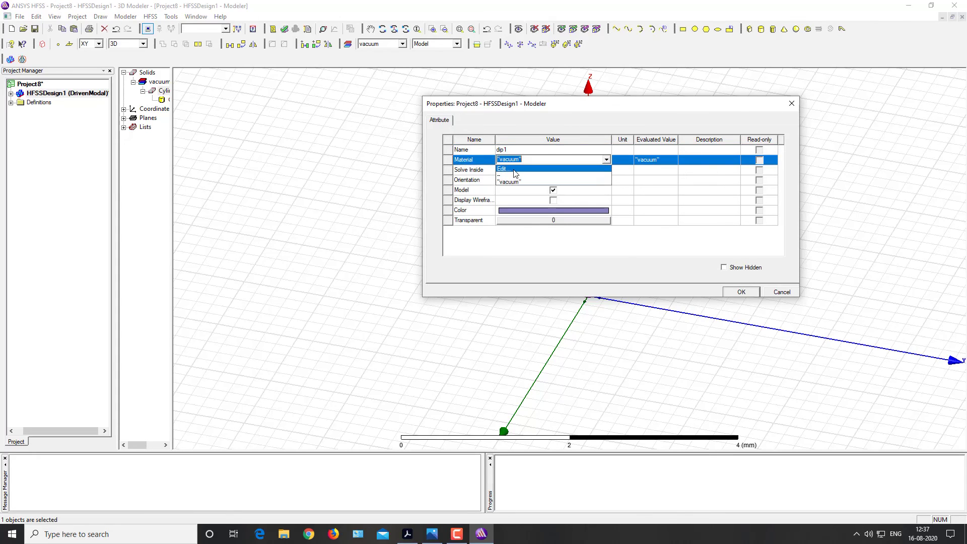
{"action": "left_click", "coordinate": [515, 172]}
{"action": "type", "text": "pec"}
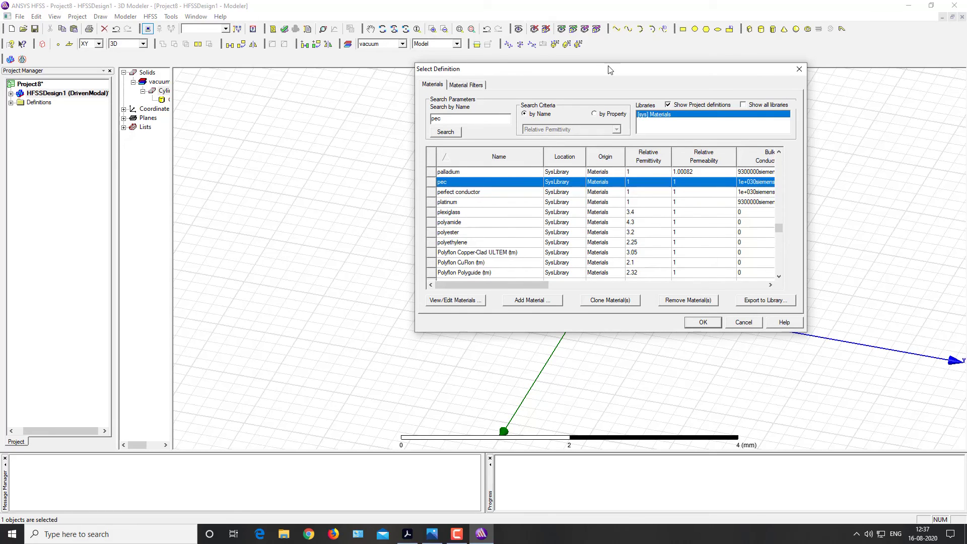
{"action": "left_click_drag", "start_coordinate": [613, 70], "coordinate": [482, 93]}
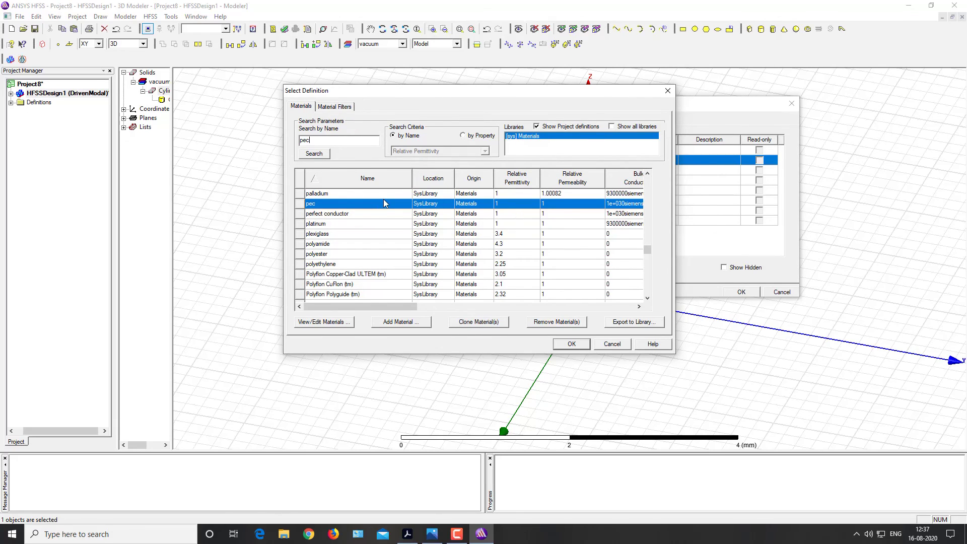
{"action": "left_click", "coordinate": [580, 347]}
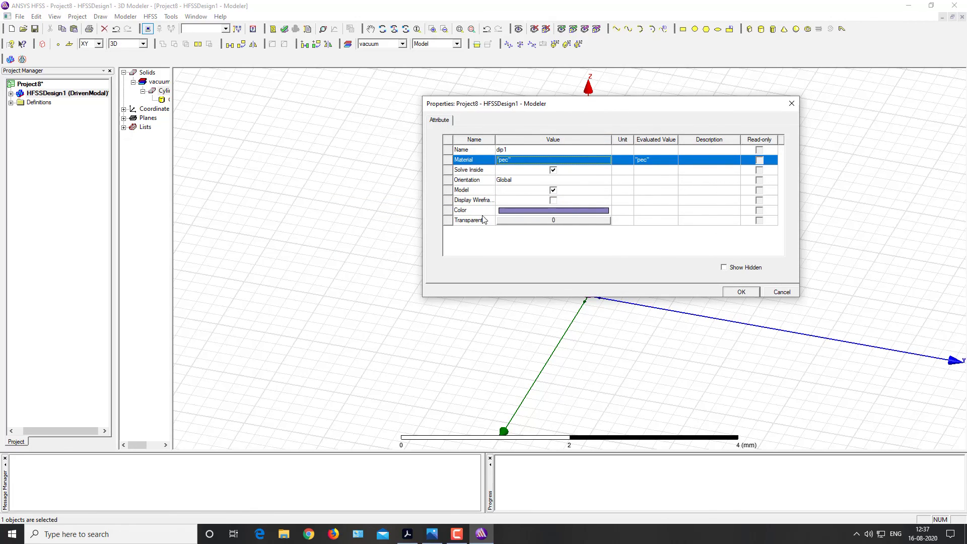
{"action": "left_click", "coordinate": [741, 292]}
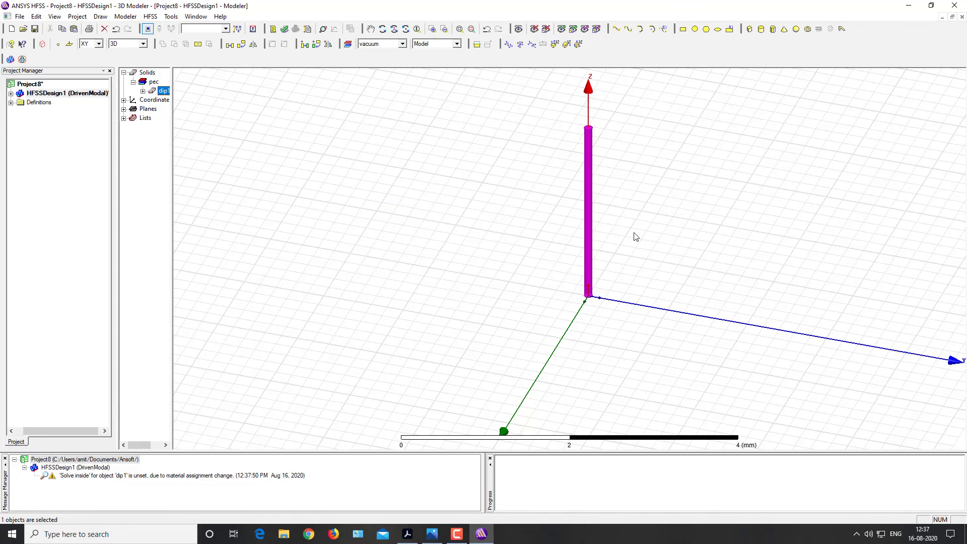
Step: Duplicate the dip1 cylinder around the X axis by 180 deg with a total number of 2
{"action": "right_click", "coordinate": [590, 149]}
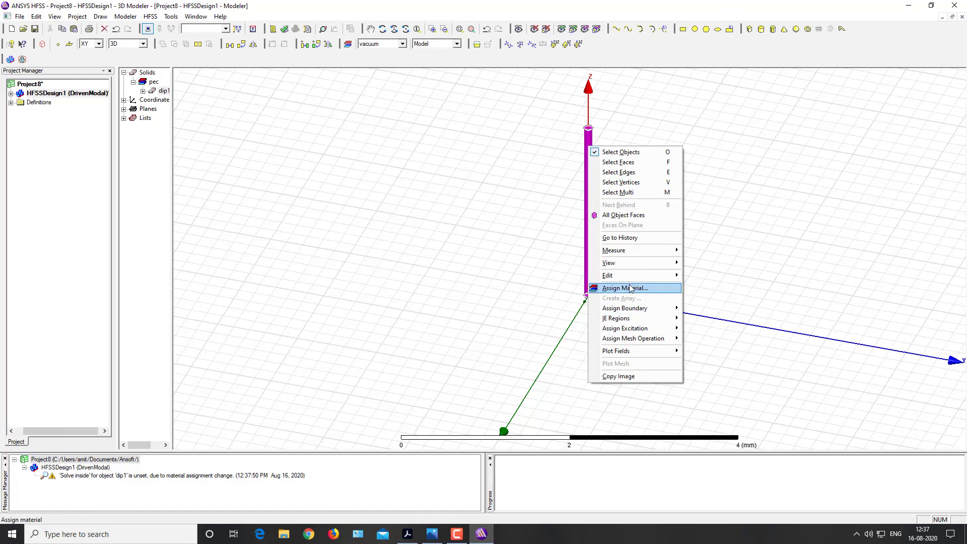
{"action": "mouse_move", "coordinate": [634, 276]}
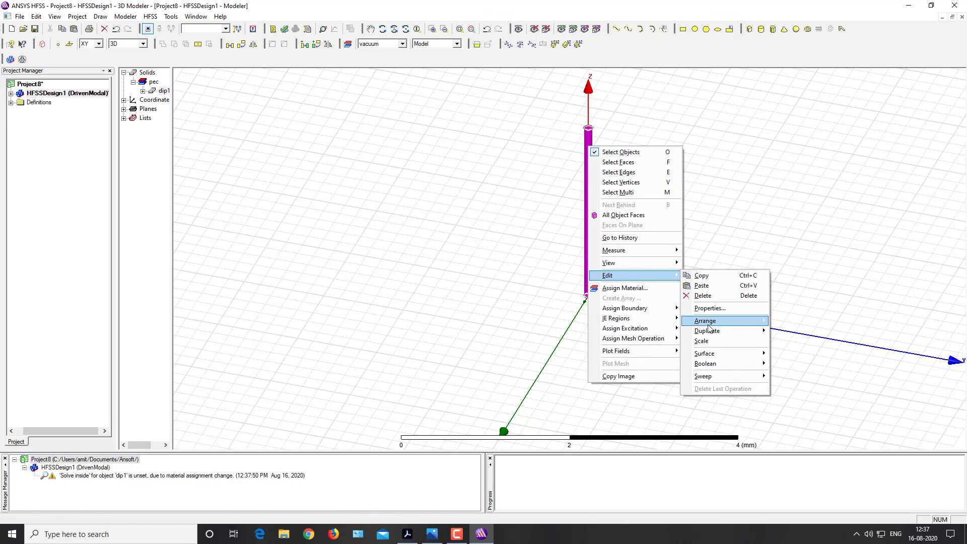
{"action": "mouse_move", "coordinate": [708, 325]}
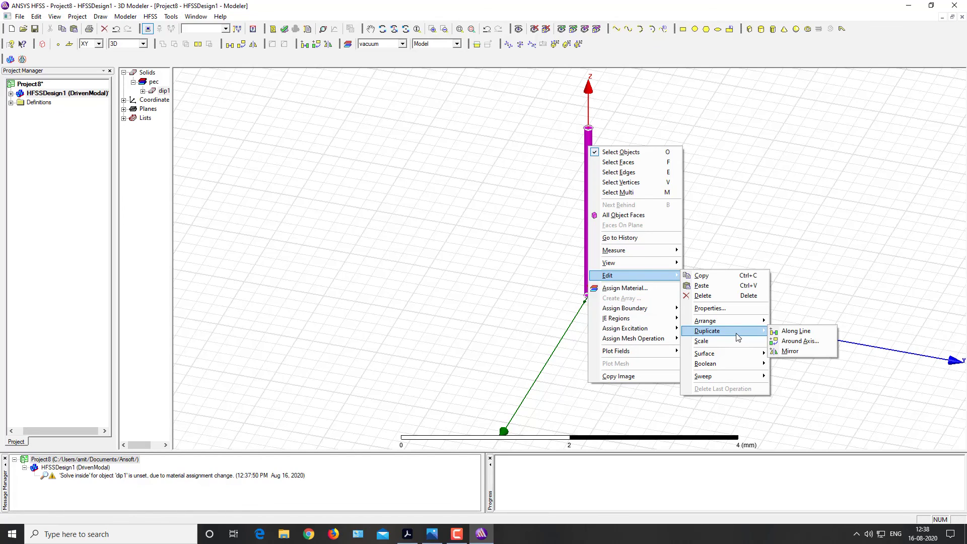
{"action": "left_click", "coordinate": [798, 342]}
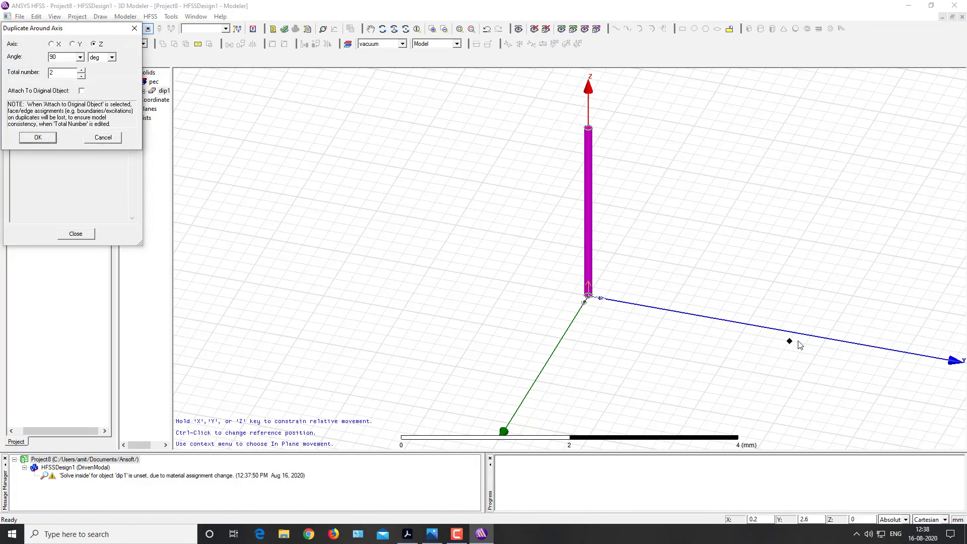
{"action": "left_click_drag", "start_coordinate": [320, 148], "coordinate": [501, 105]}
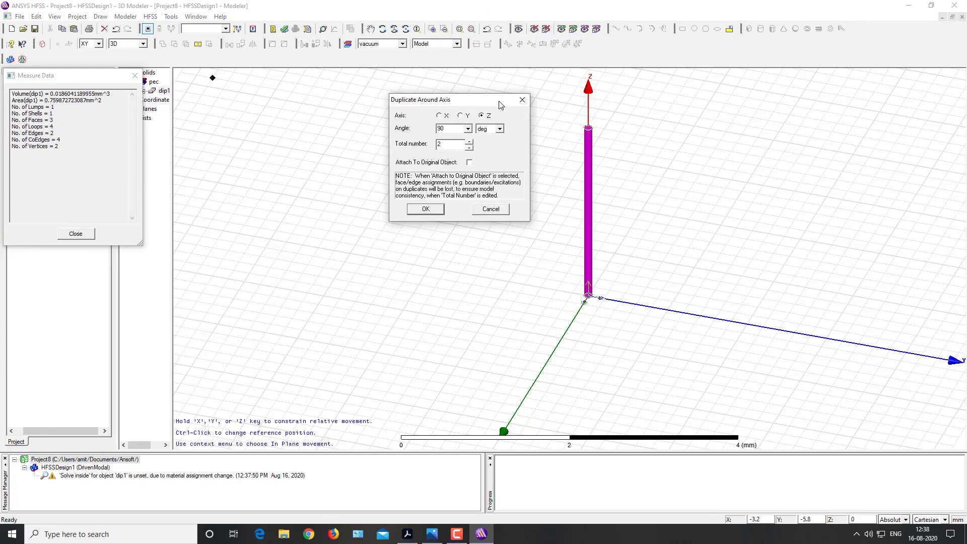
{"action": "left_click", "coordinate": [440, 116]}
{"action": "left_click", "coordinate": [418, 209]}
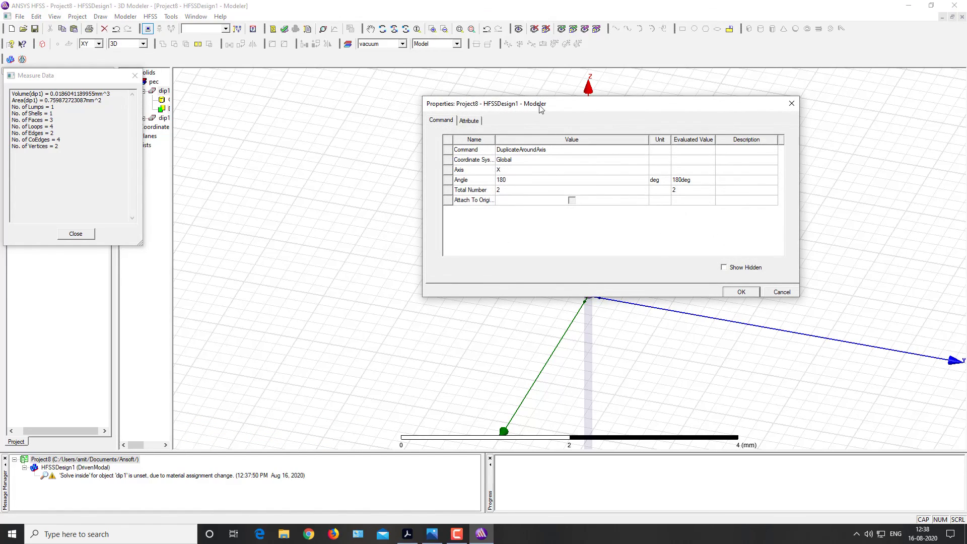
{"action": "left_click", "coordinate": [741, 292]}
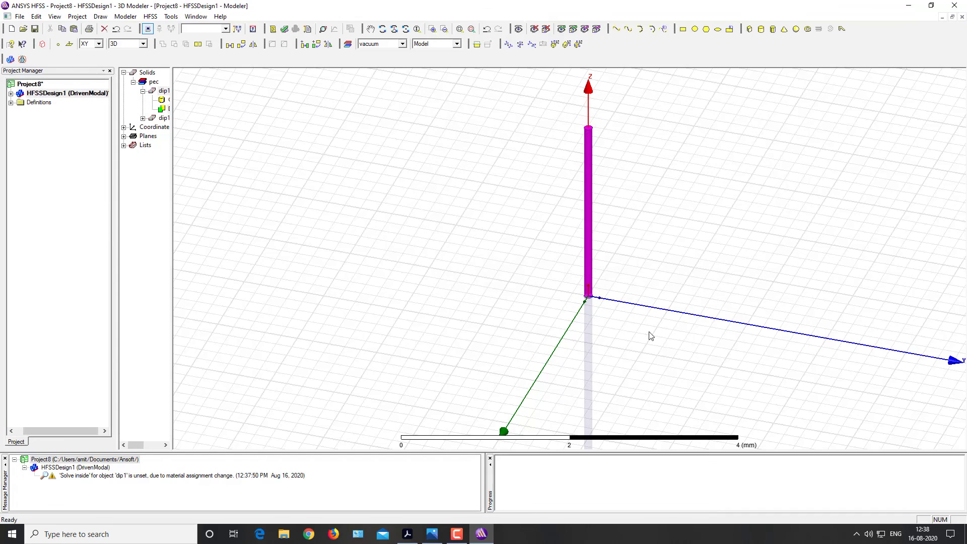
{"action": "key", "text": "ctrl+d"}
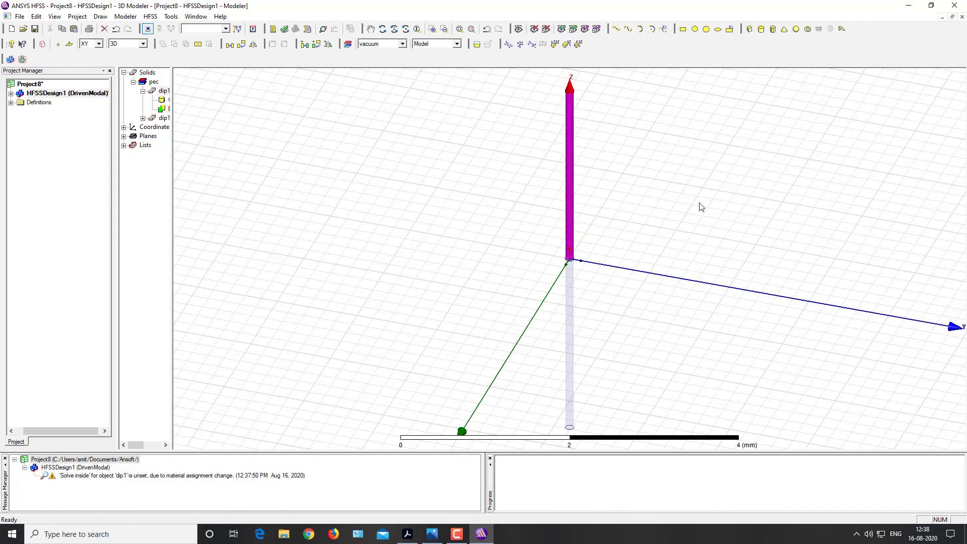